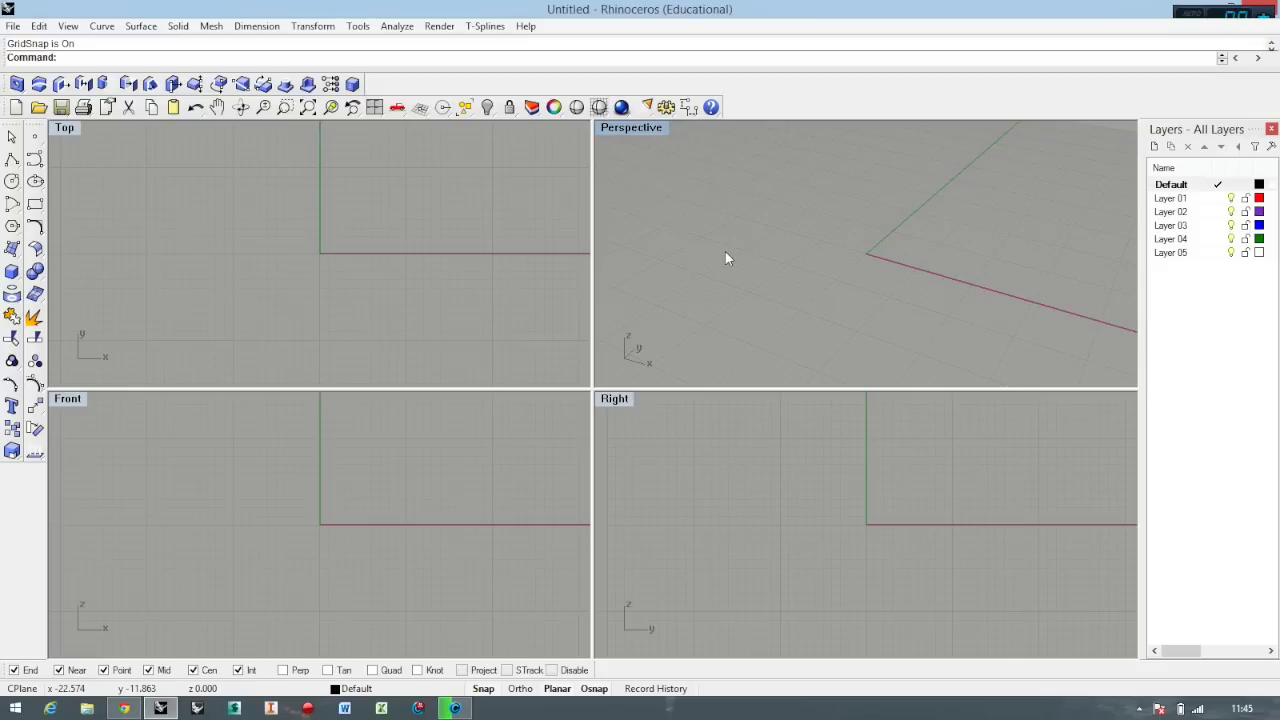
Undock the Solid Editing toolbar into a floating palette and close it
left_click_drag(5, 84, 222, 259)
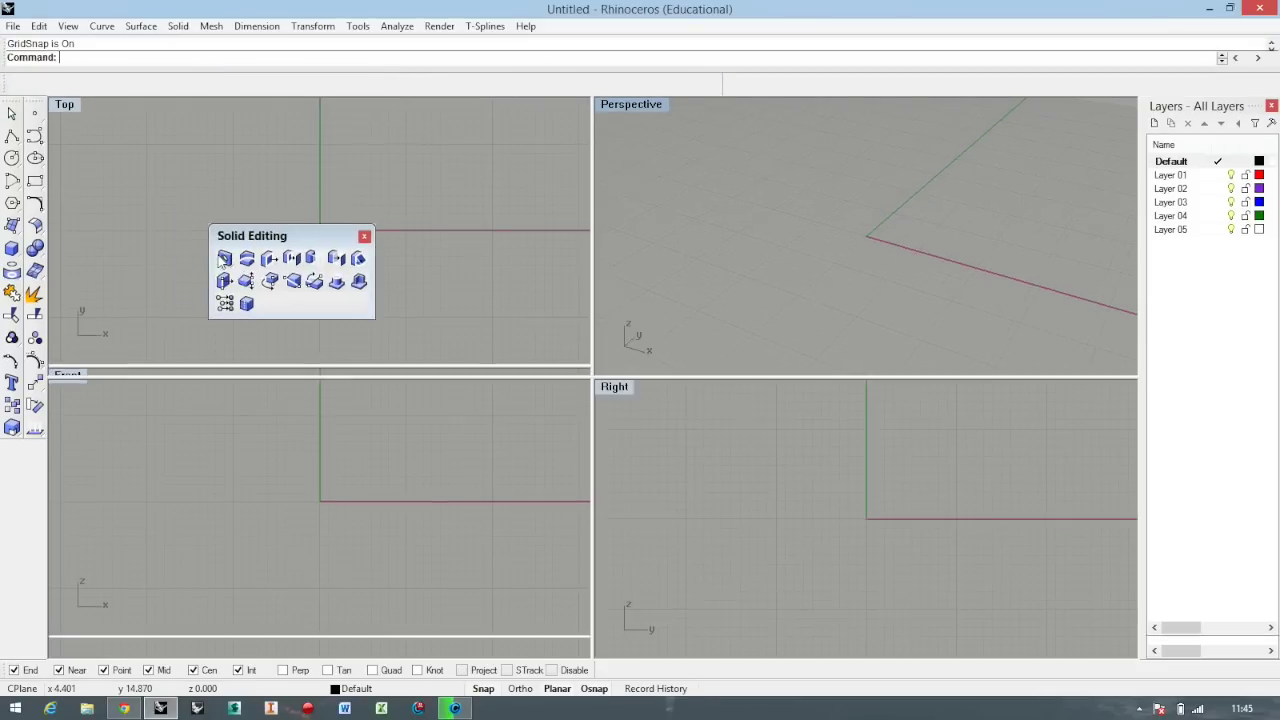
left_click(364, 236)
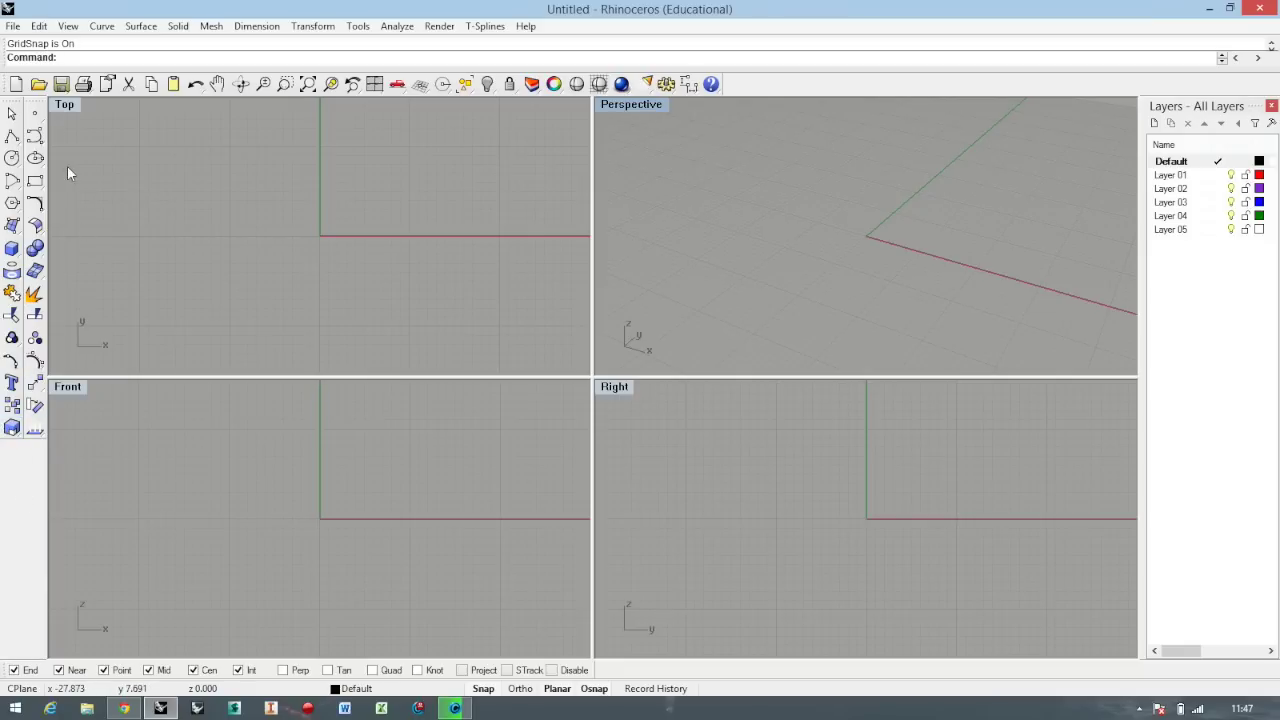
left_click(12, 137)
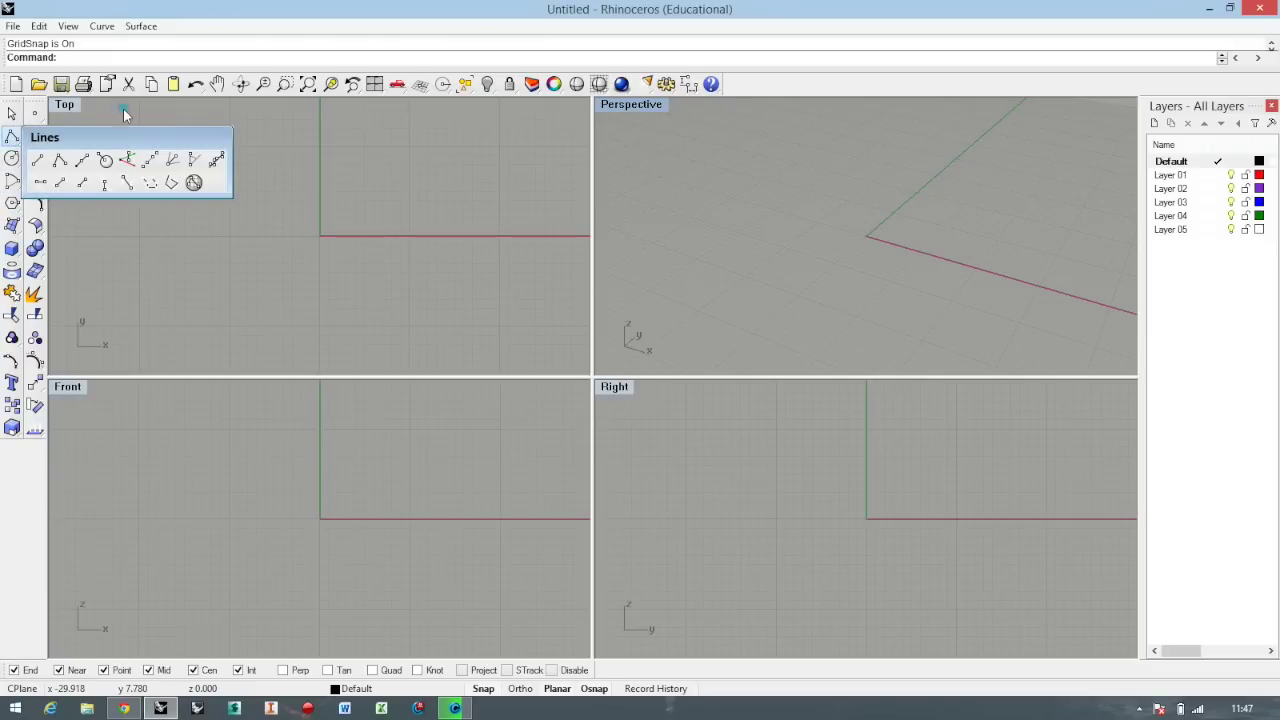
Browse the Lines, Curve Tools and Surface Tools flyouts on the left toolbar
left_click(12, 158)
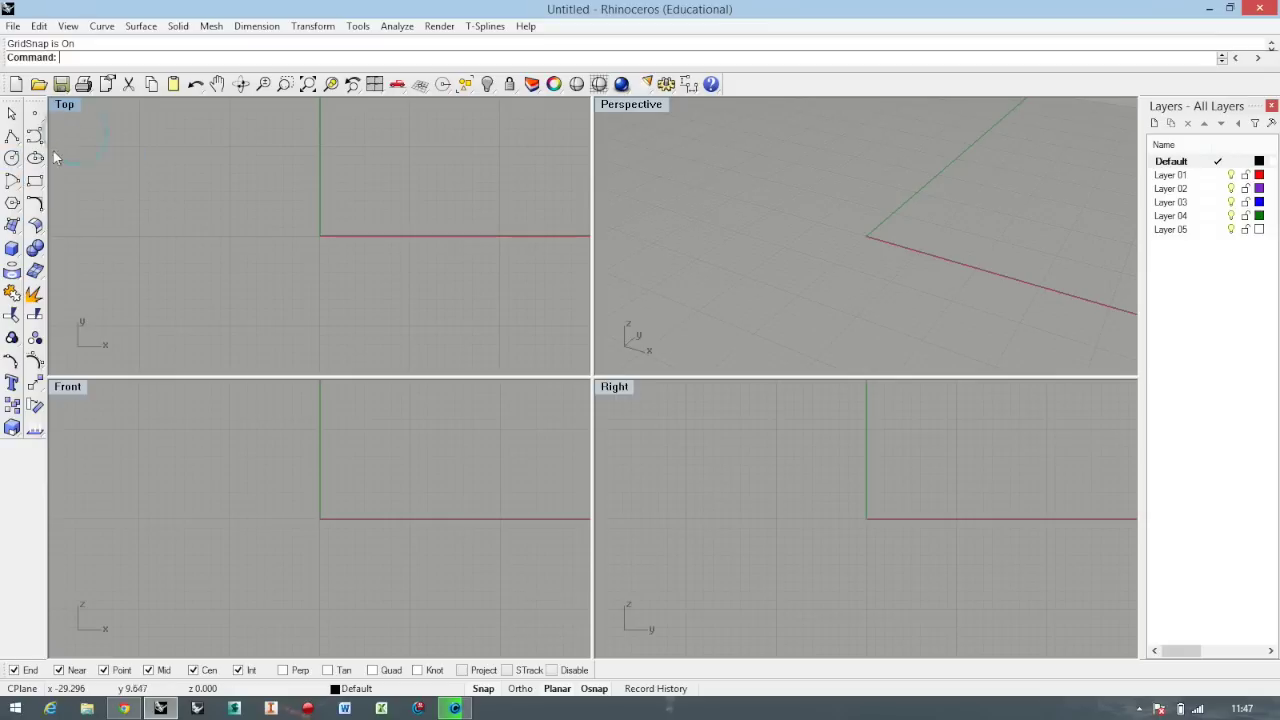
left_click(35, 204)
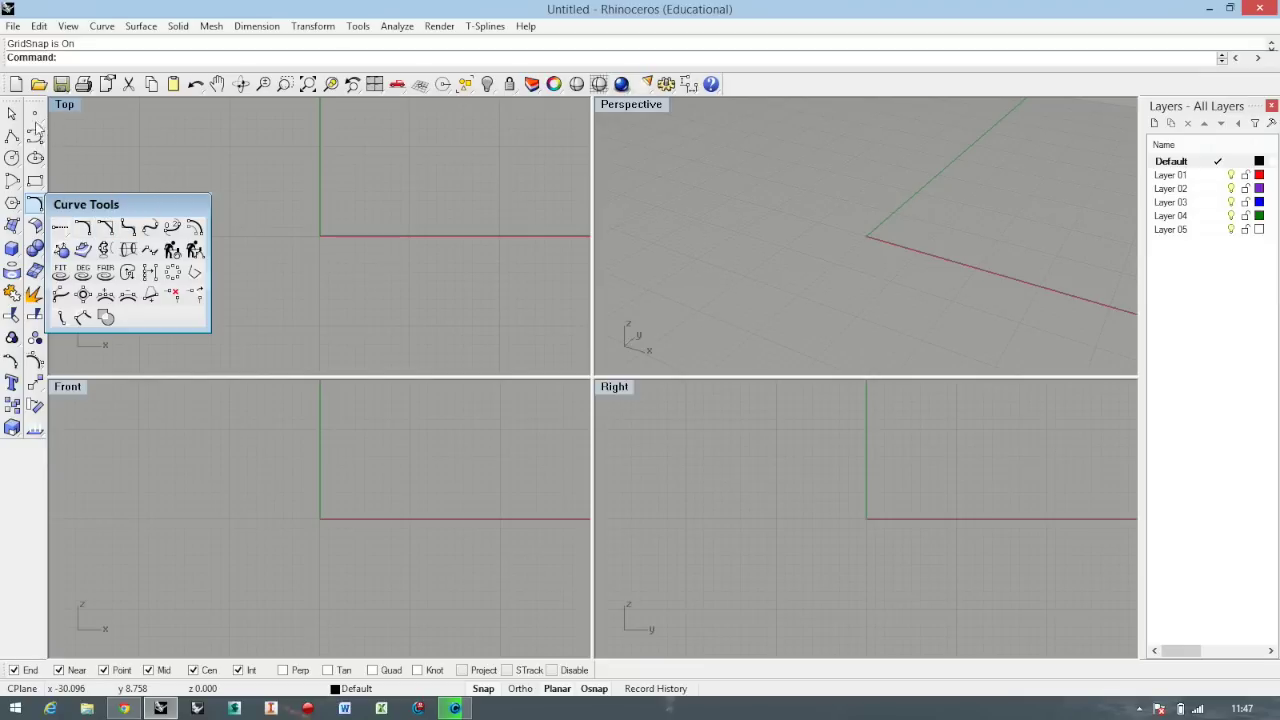
left_click(86, 159)
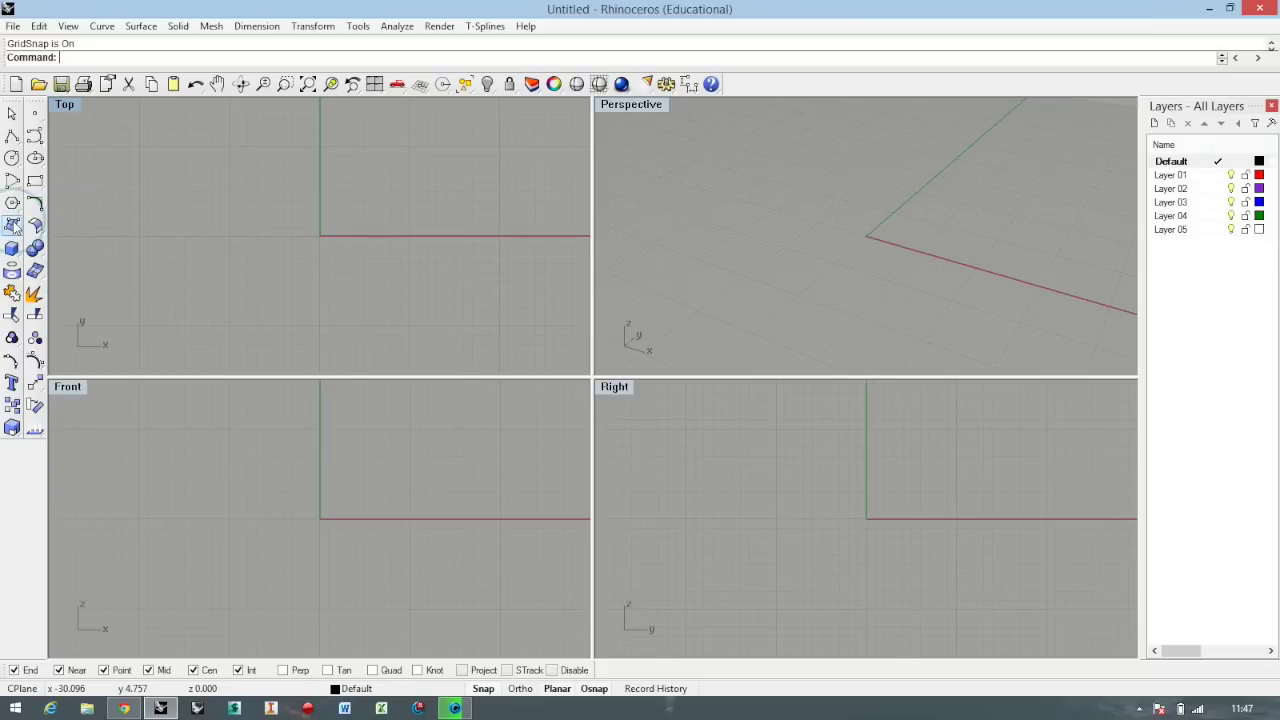
left_click(14, 228)
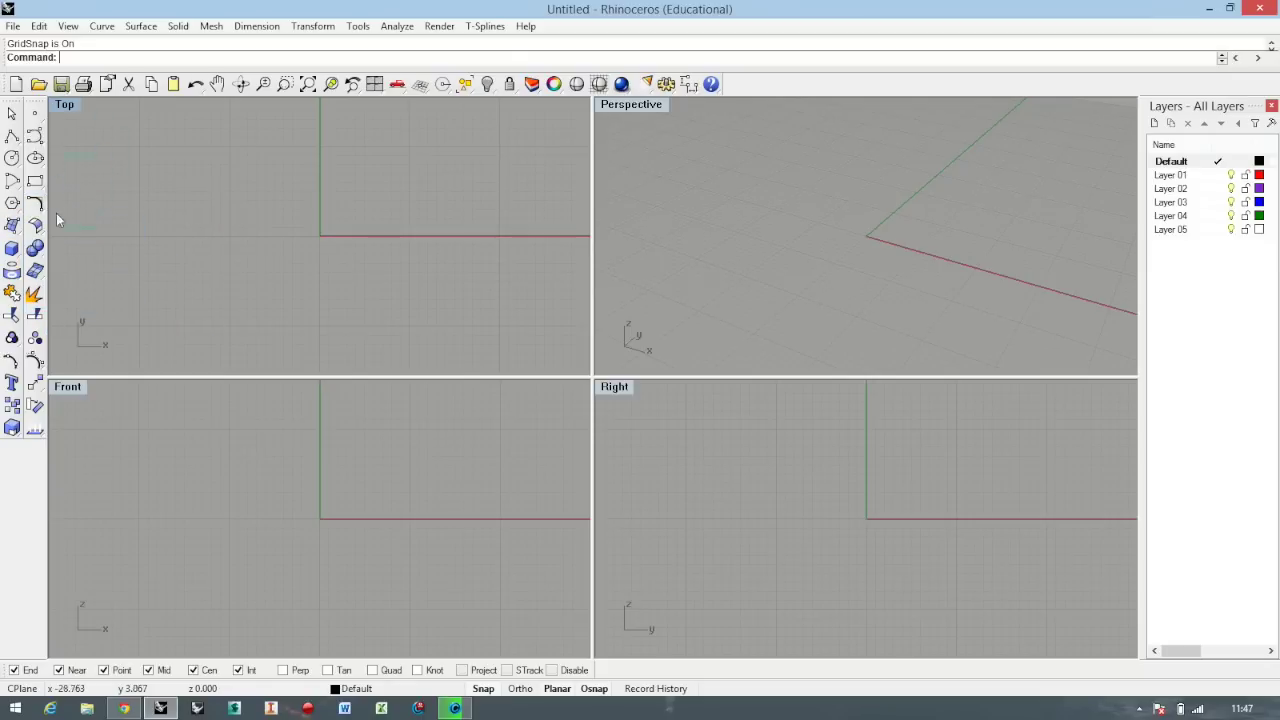
left_click(36, 226)
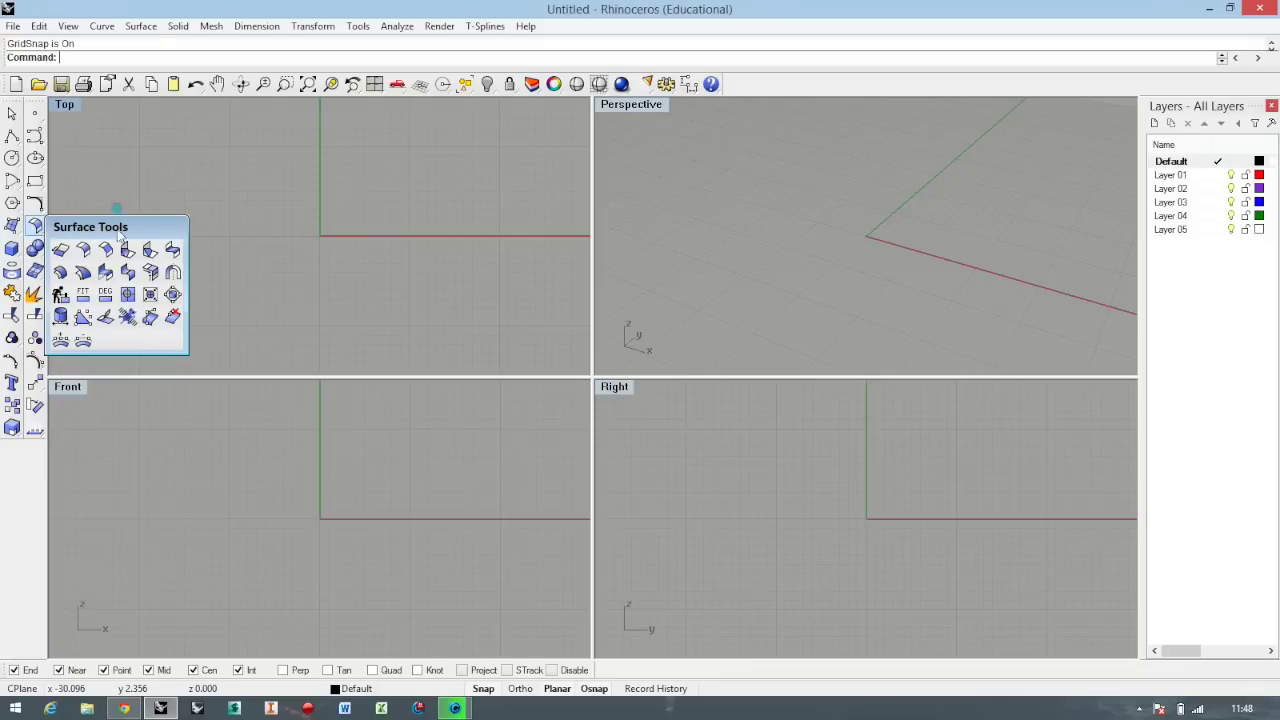
Browse the Solid Tools flyout and the solid primitives palette with box, sphere, cone and cylinder
left_click(12, 250)
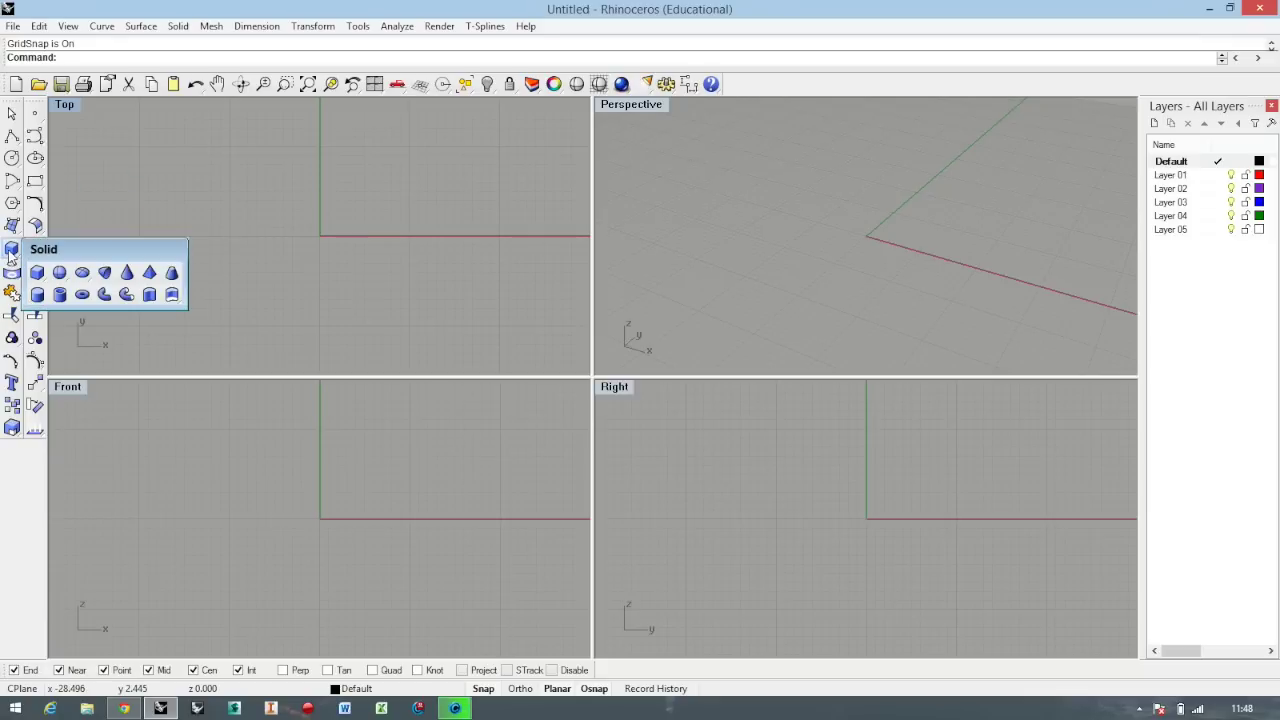
left_click(33, 248)
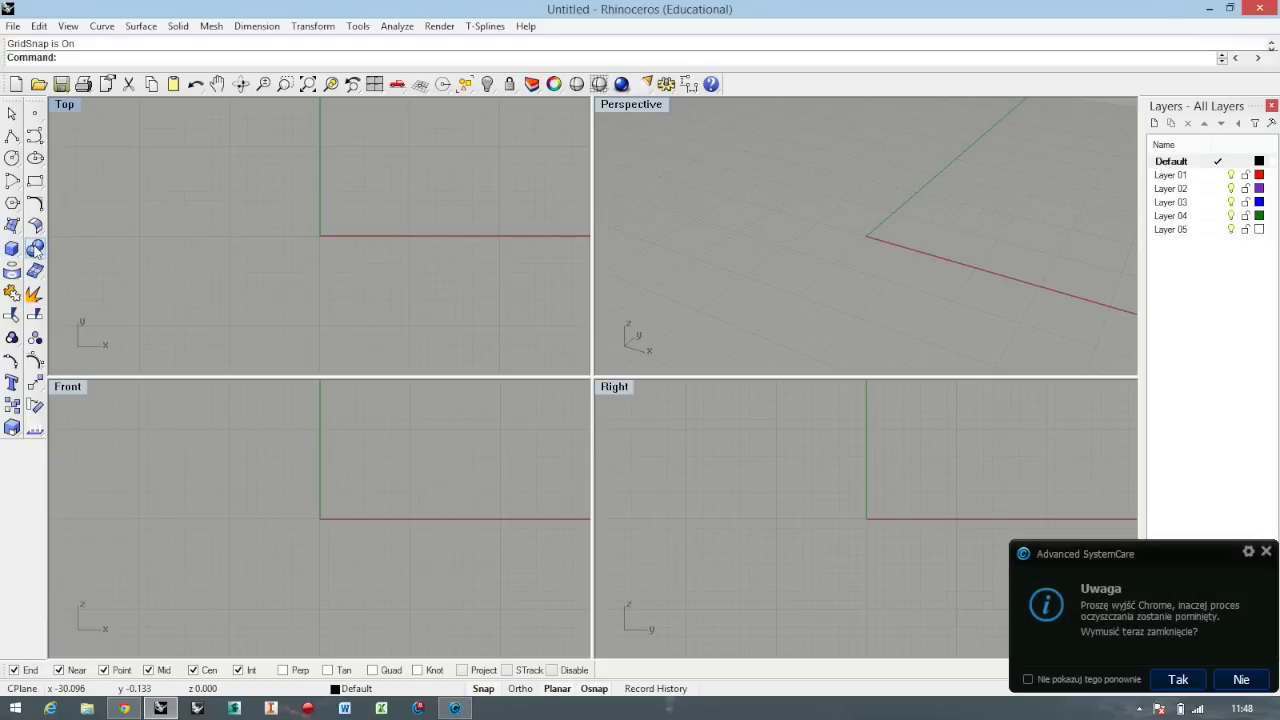
left_click(170, 236)
left_click(12, 250)
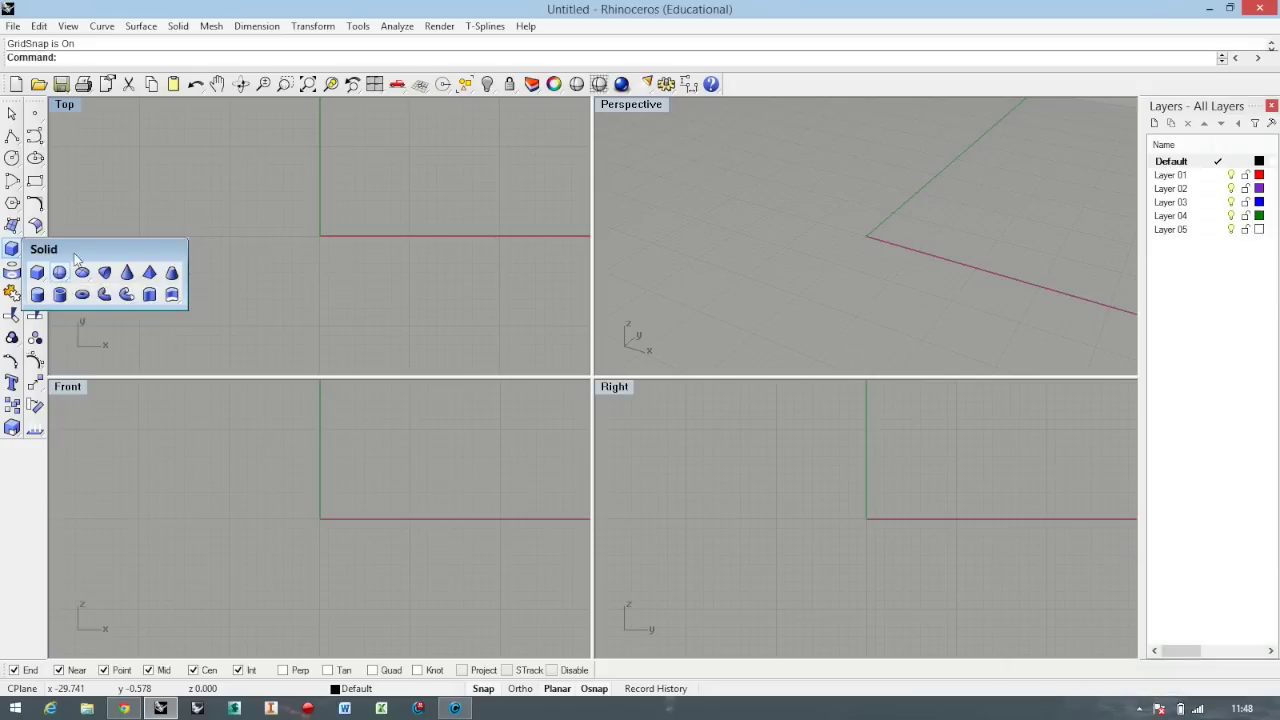
left_click(125, 213)
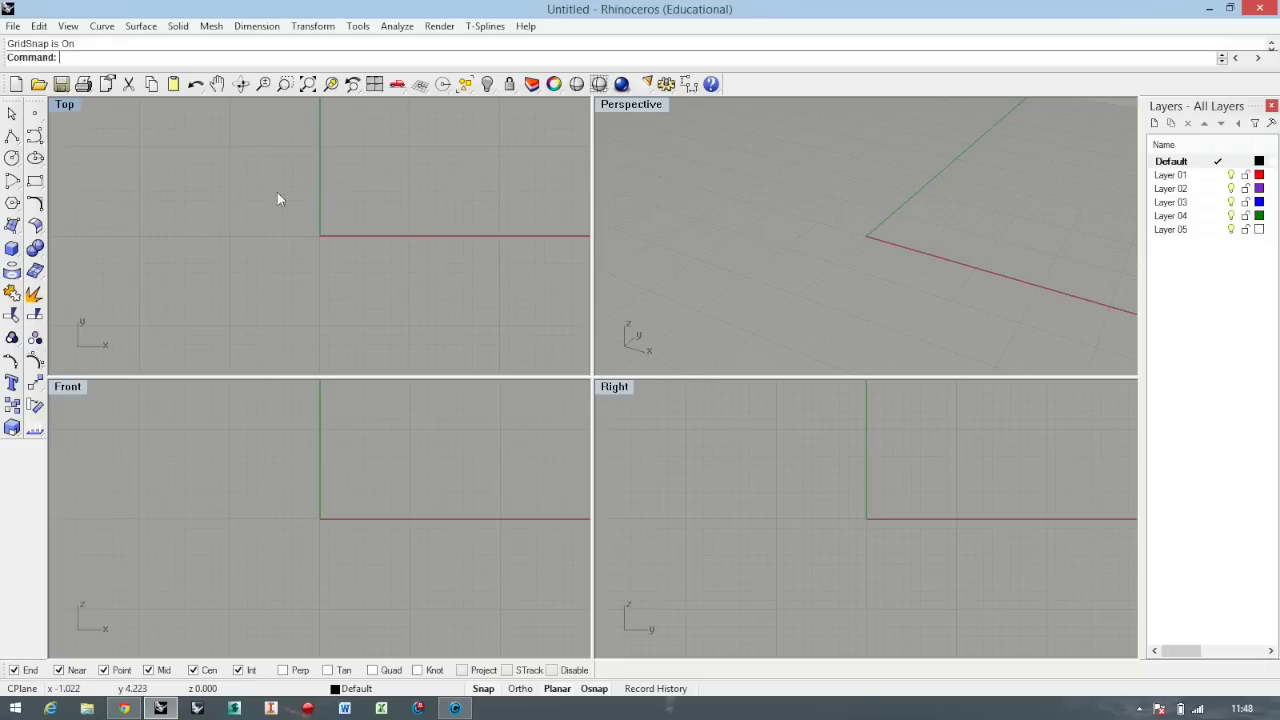
Open and dismiss the Top viewport's options menu, then make Perspective the active viewport
left_click(64, 108)
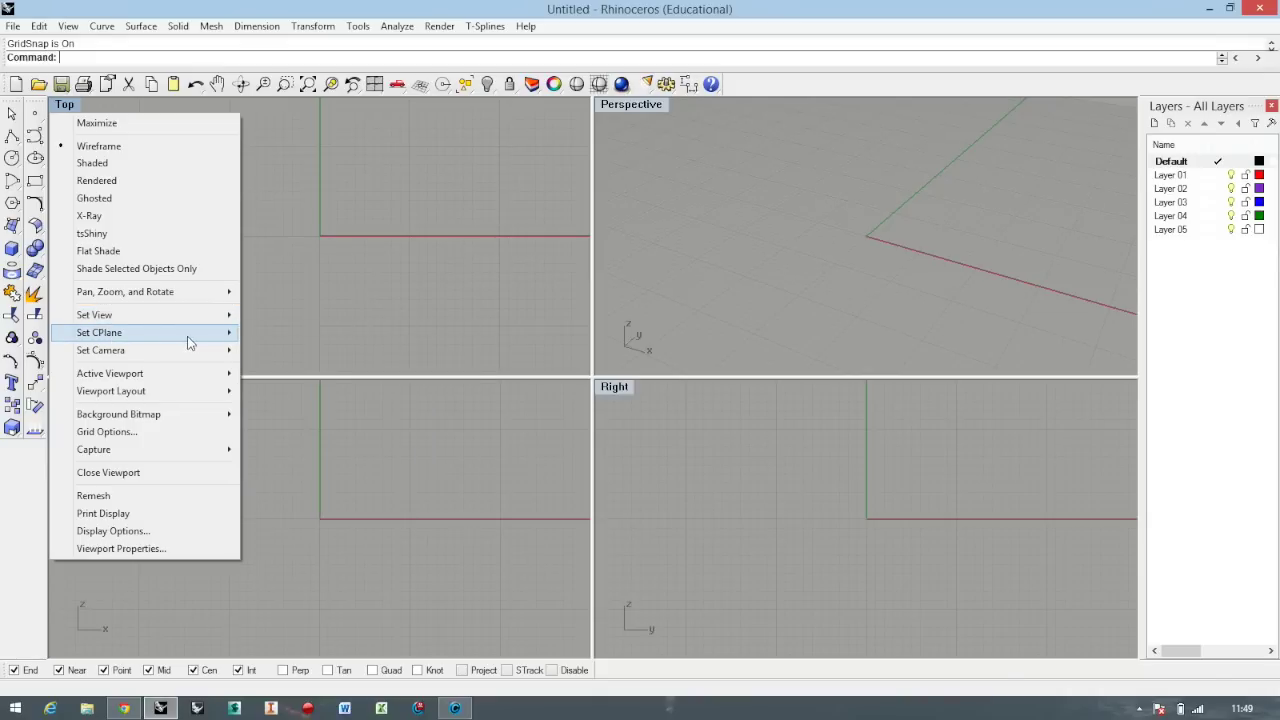
left_click(306, 199)
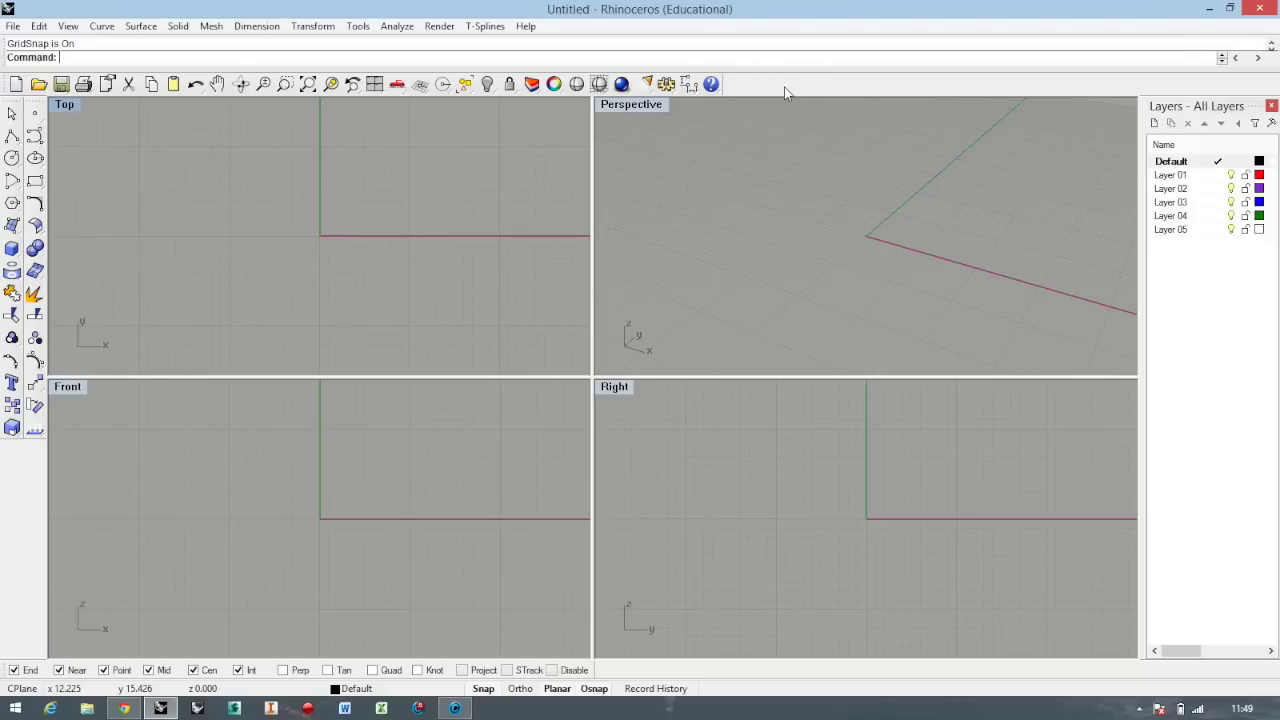
left_click(739, 184)
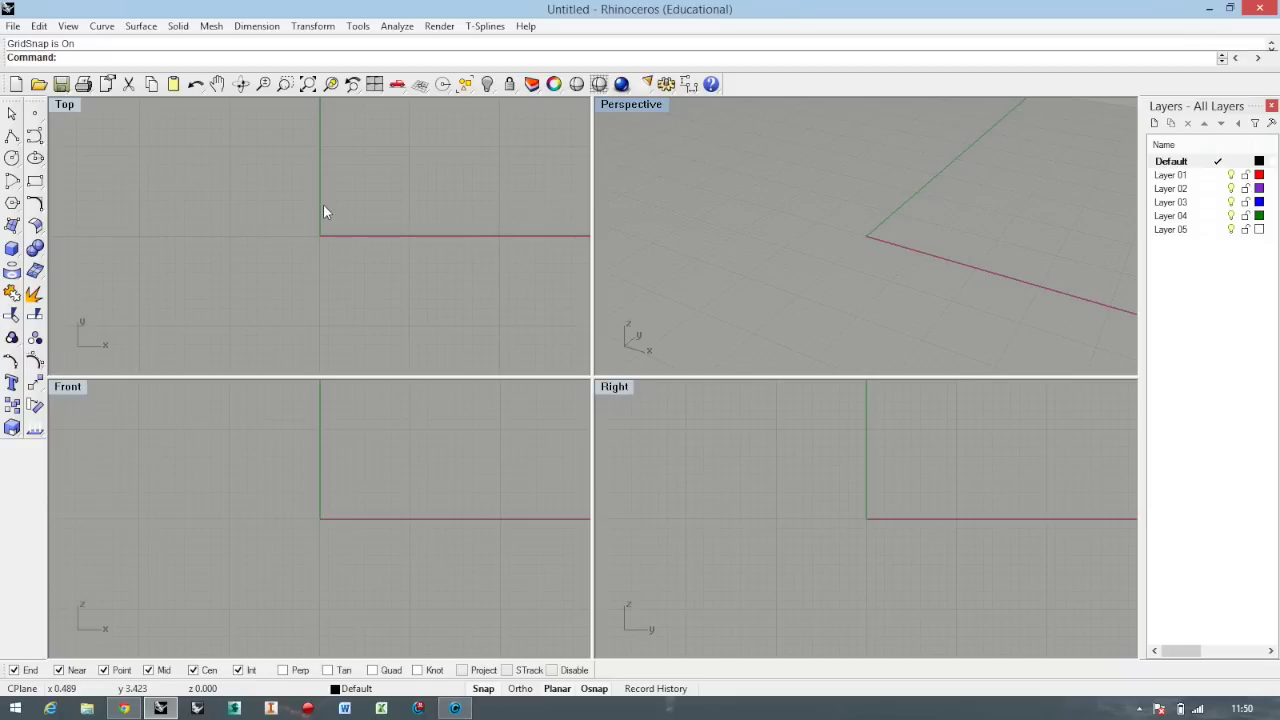
scroll(322, 236, "down", 1)
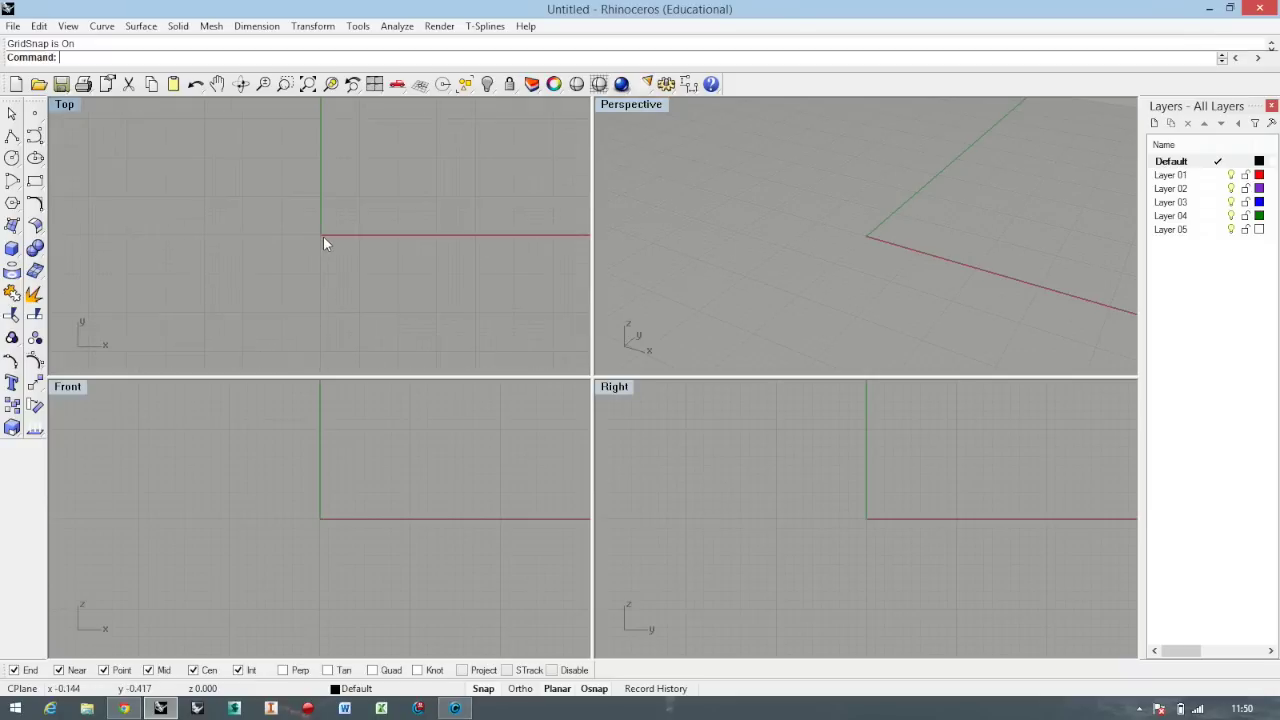
scroll(323, 233, "down", 1)
scroll(323, 231, "down", 1)
scroll(323, 229, "down", 1)
scroll(385, 212, "up", 2)
scroll(387, 213, "down", 2)
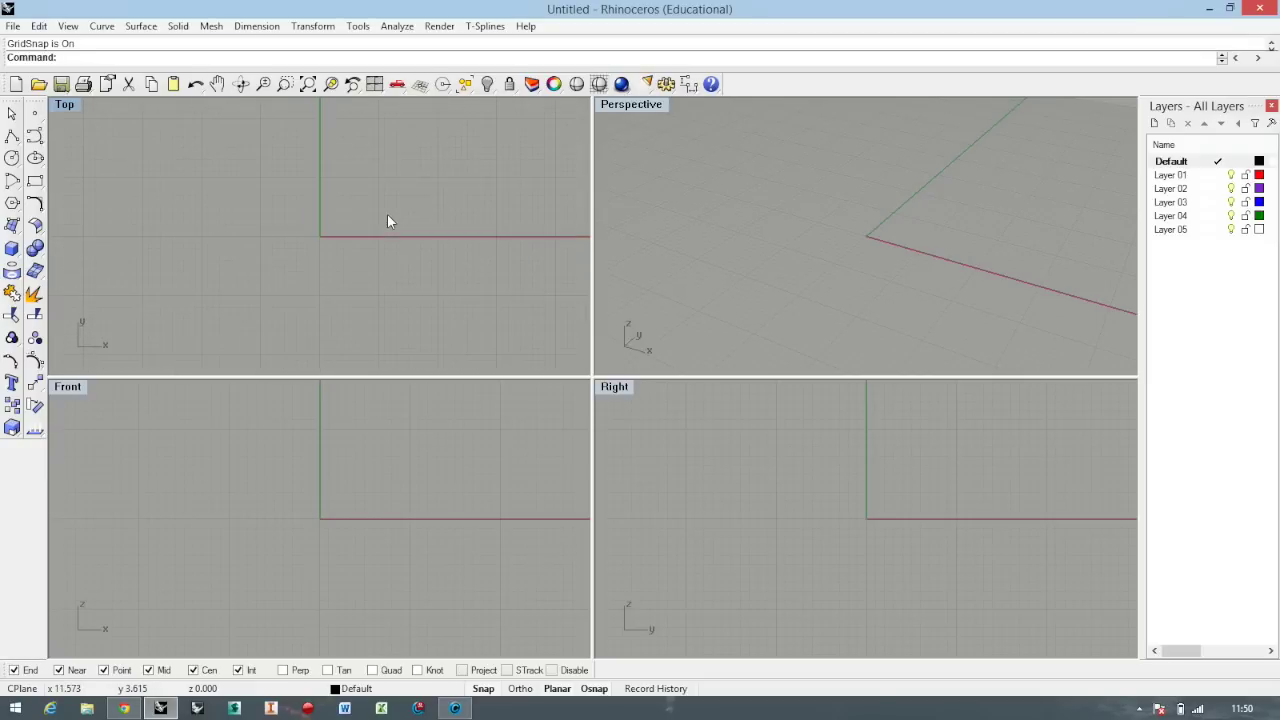
scroll(388, 215, "down", 1)
scroll(389, 216, "down", 1)
scroll(333, 206, "up", 2)
scroll(333, 205, "down", 2)
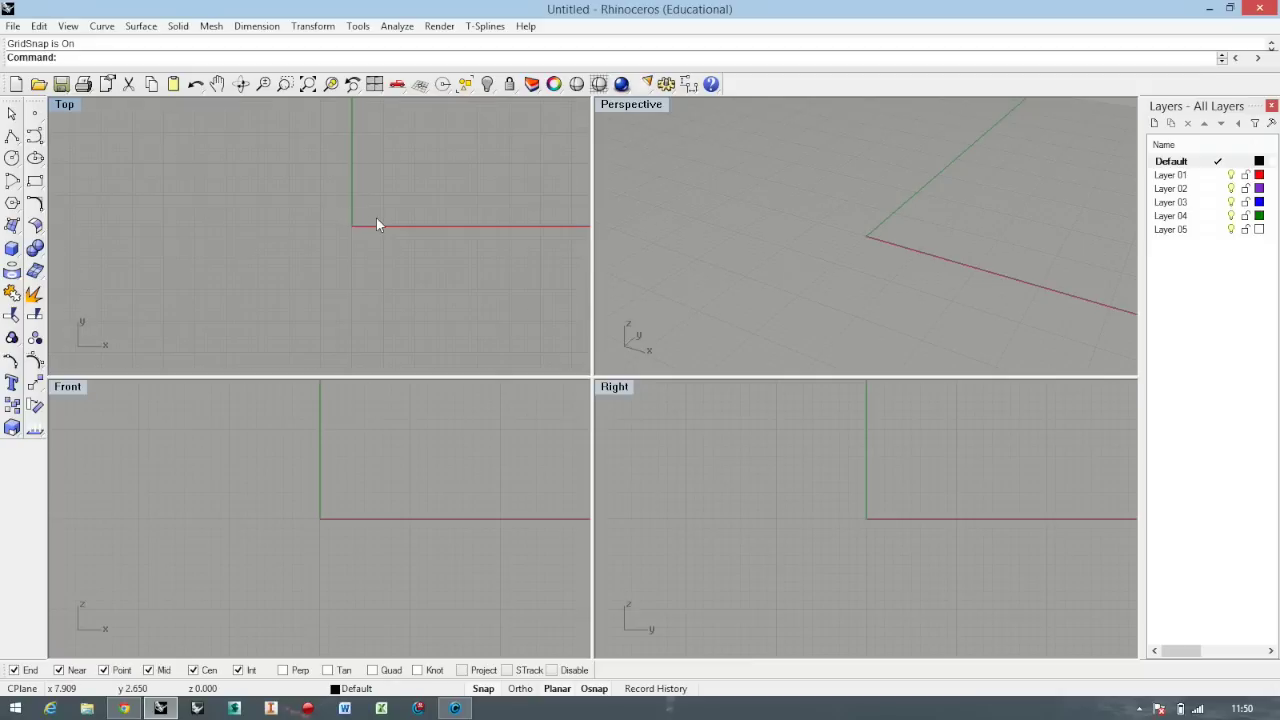
scroll(362, 237, "up", 1)
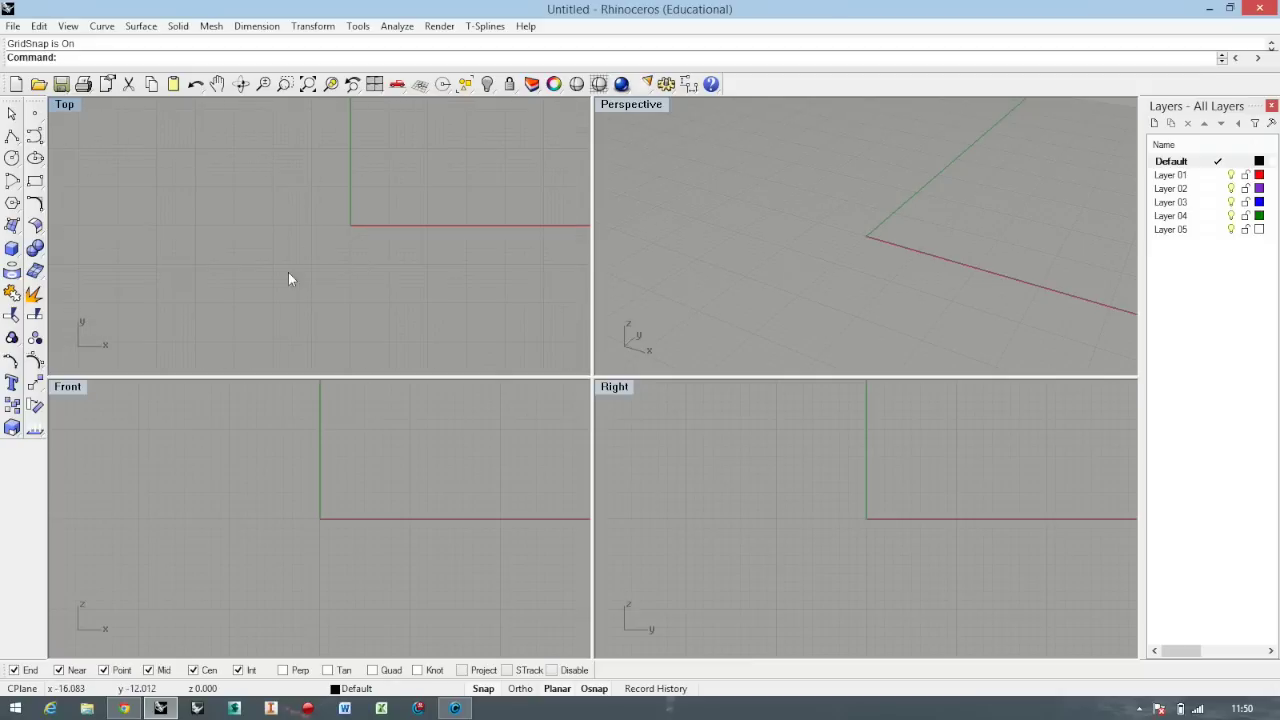
scroll(310, 245, "down", 1)
scroll(338, 230, "up", 2)
scroll(342, 250, "down", 1)
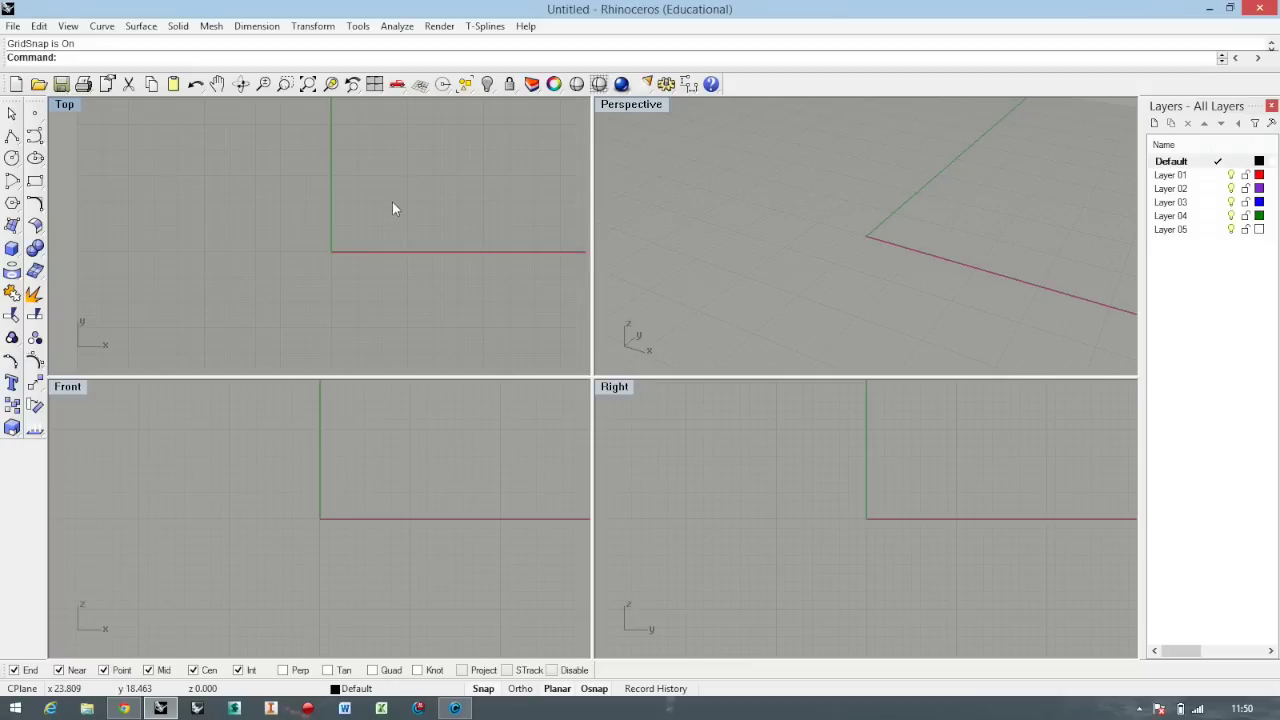
scroll(429, 180, "up", 2)
scroll(429, 180, "up", 1)
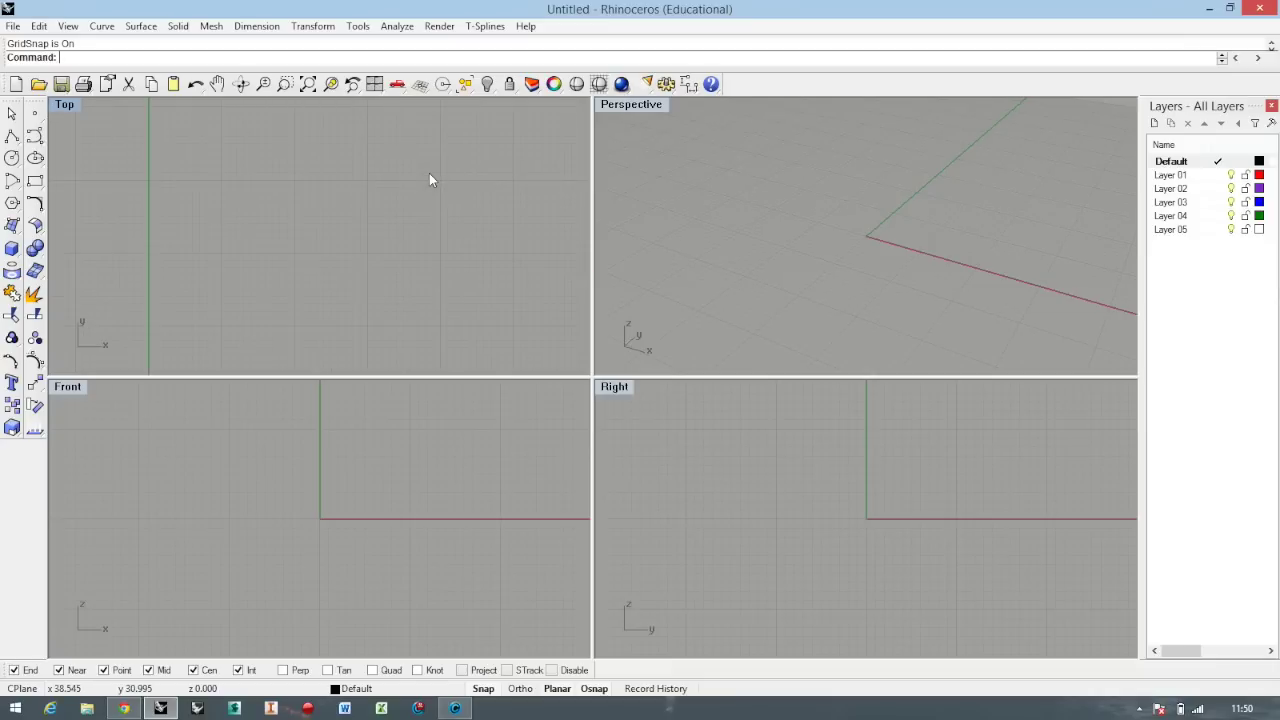
scroll(429, 180, "down", 1)
scroll(429, 175, "down", 3)
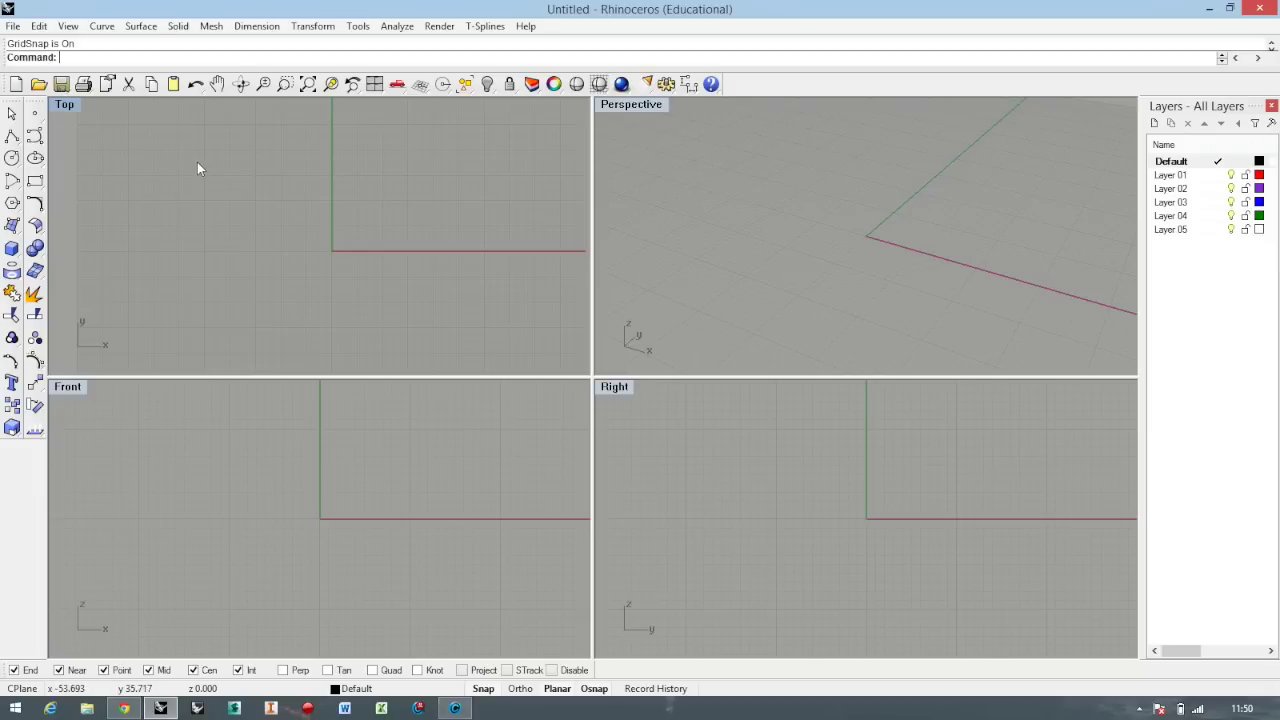
Close the Layers panel with the Top viewport temporarily maximized, then restore four views
double_click(64, 104)
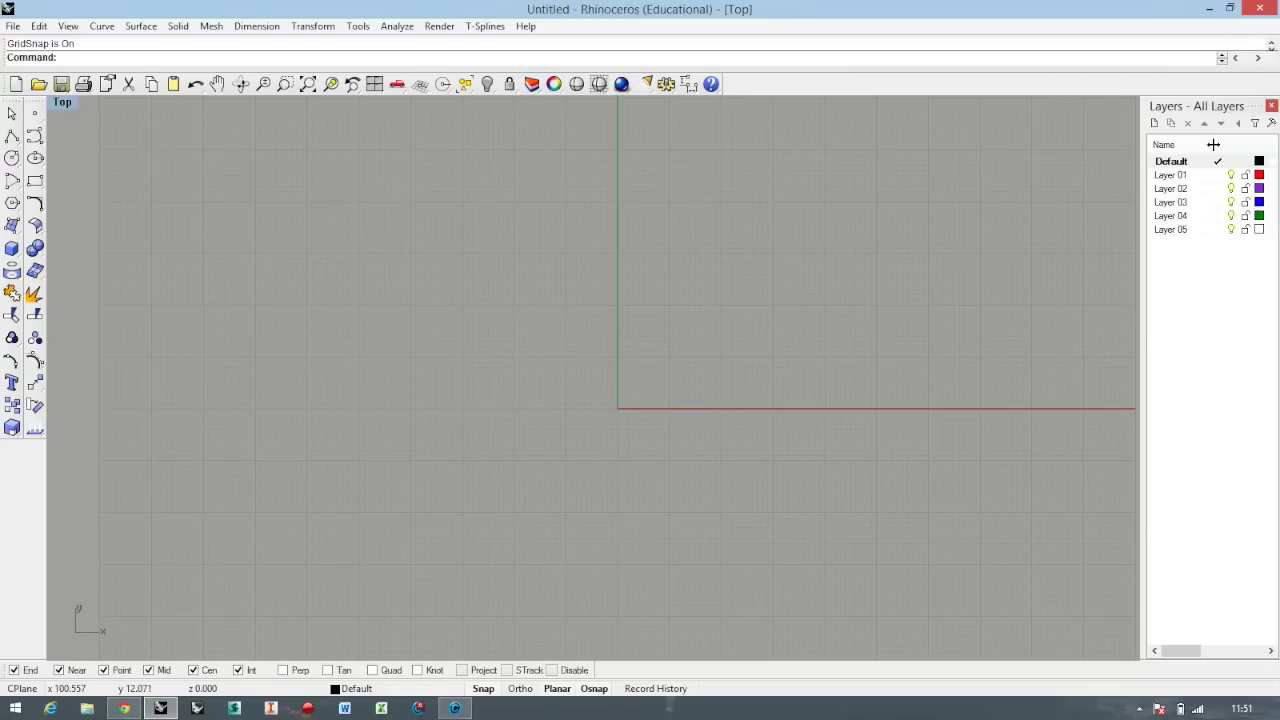
left_click(1271, 106)
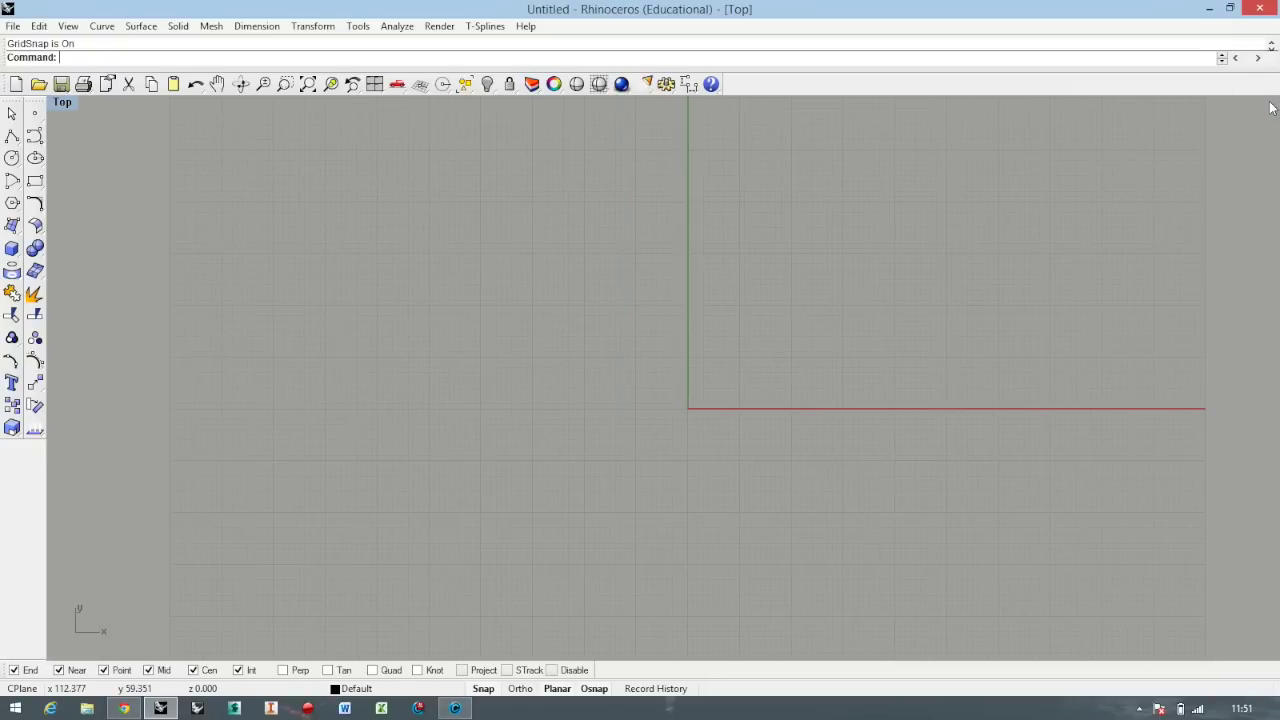
double_click(64, 104)
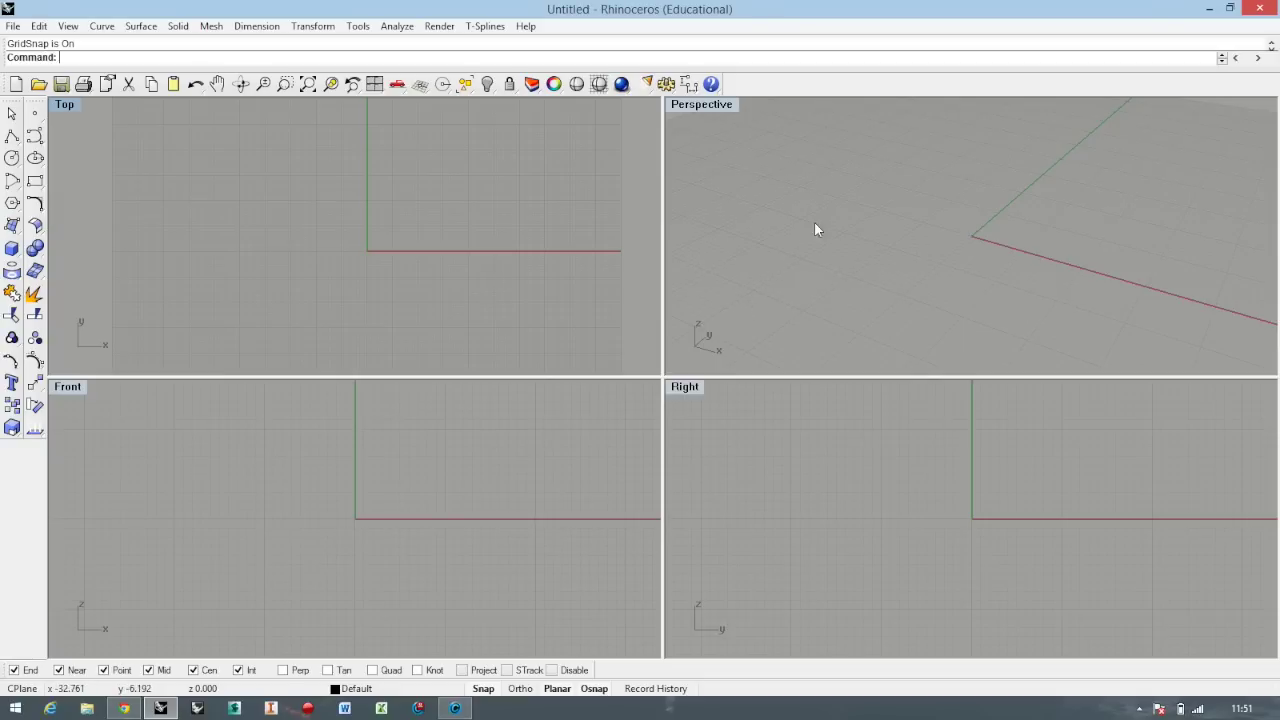
Orbit the Perspective view, pan the Top view up-left, and enable the End osnap
mouse_move(1002, 255)
right_mouse_down()
mouse_move(968, 223)
mouse_move(920, 264)
right_mouse_up()
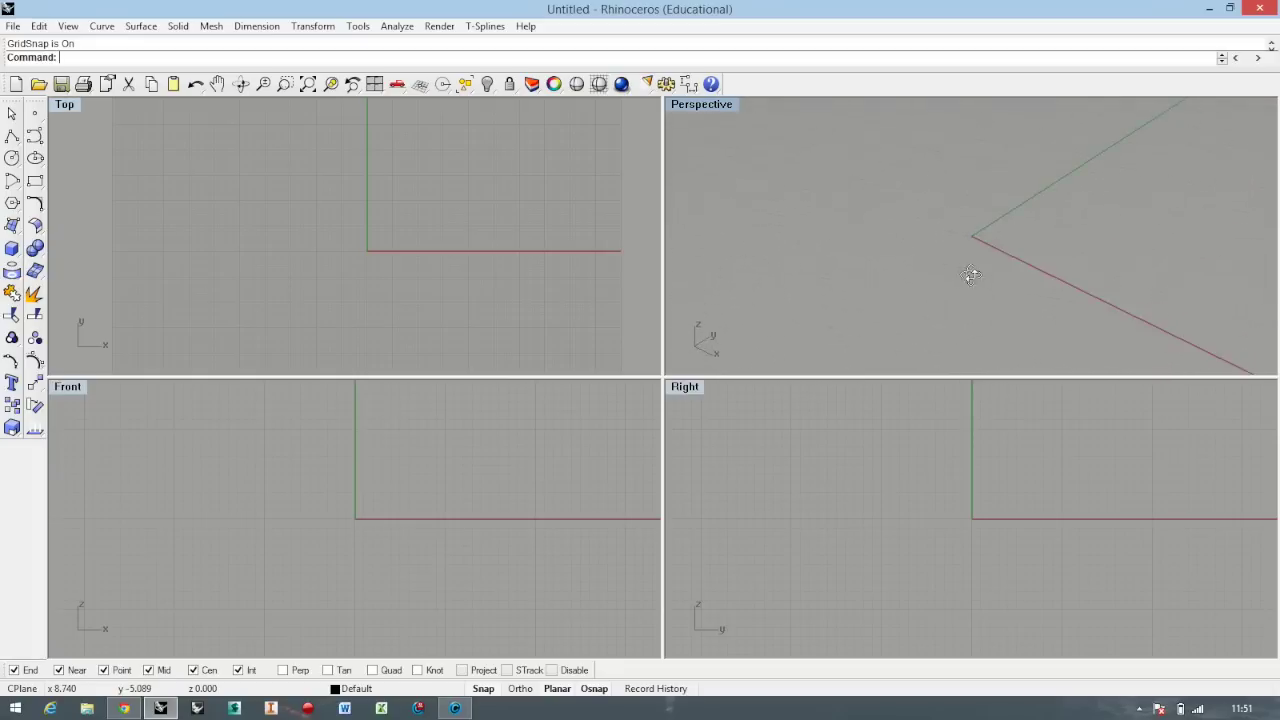
mouse_move(1021, 294)
right_mouse_down()
mouse_move(1098, 272)
mouse_move(1143, 294)
right_mouse_up()
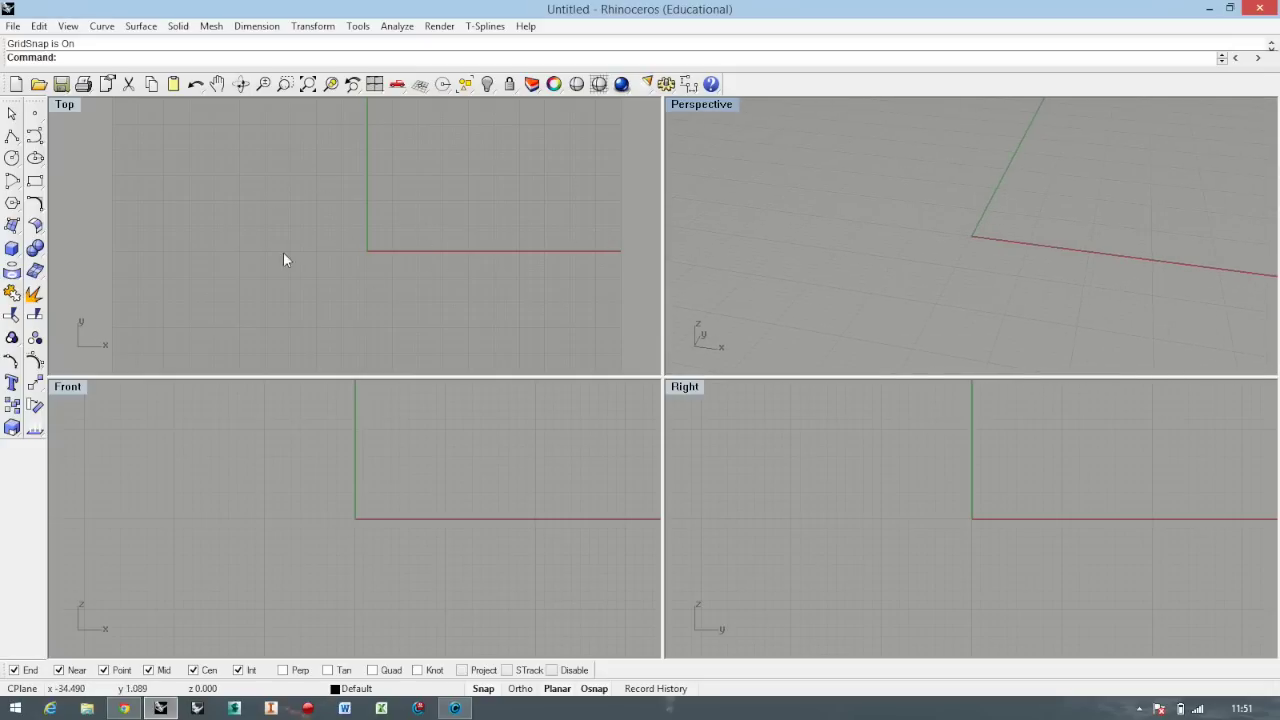
mouse_move(430, 235)
right_mouse_down()
mouse_move(335, 208)
mouse_move(354, 229)
mouse_move(466, 163)
mouse_move(454, 288)
mouse_move(420, 157)
mouse_move(429, 277)
mouse_move(414, 212)
right_mouse_up()
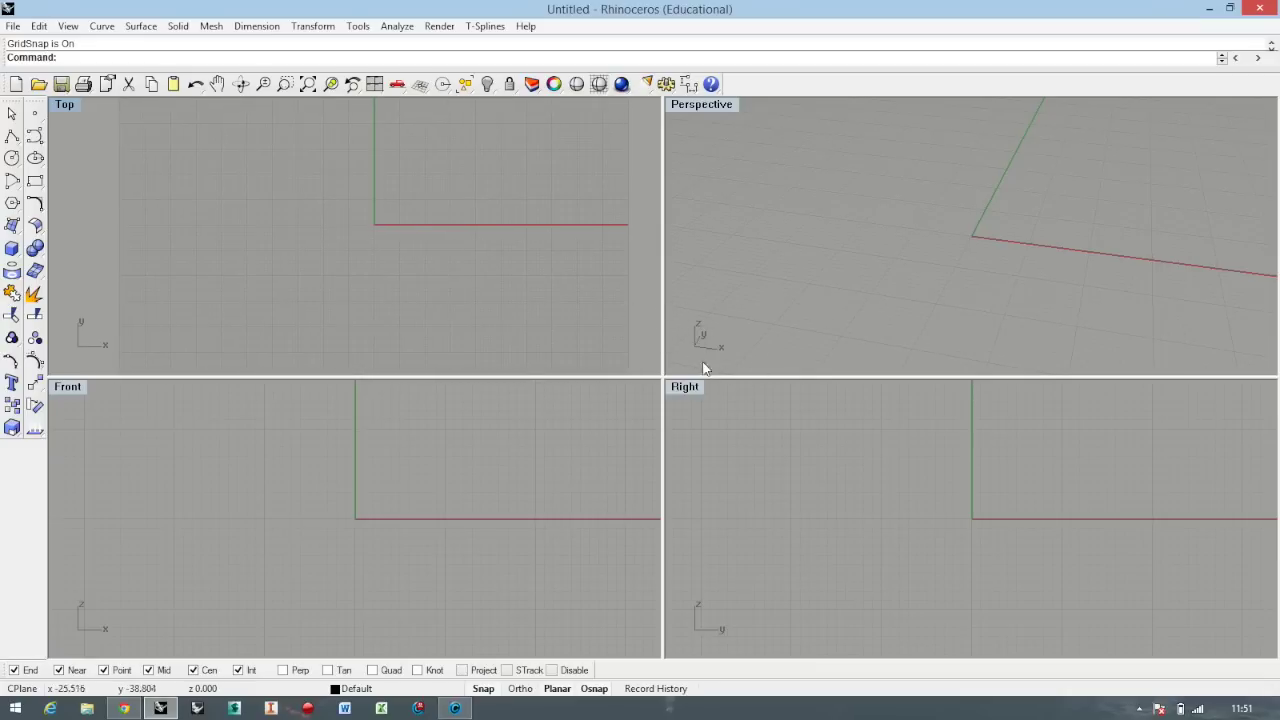
mouse_move(674, 330)
right_mouse_down()
mouse_move(864, 238)
mouse_move(877, 300)
mouse_move(811, 309)
right_mouse_up()
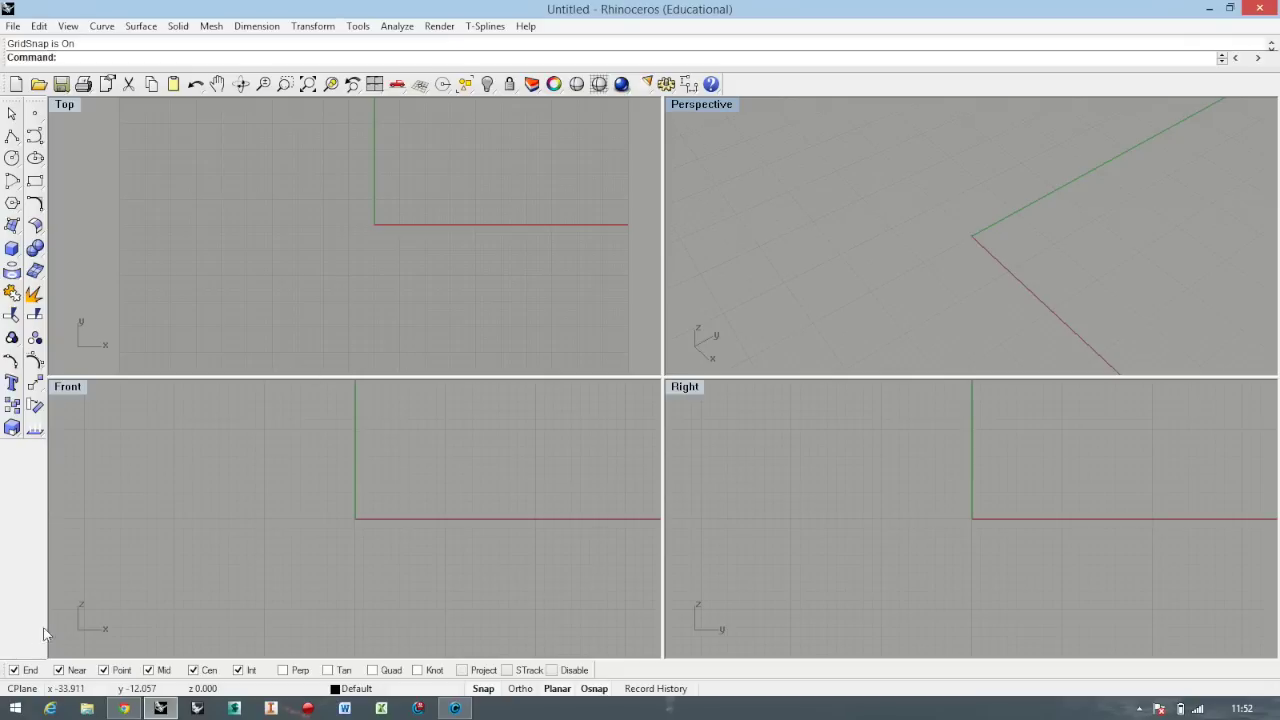
left_click(14, 671)
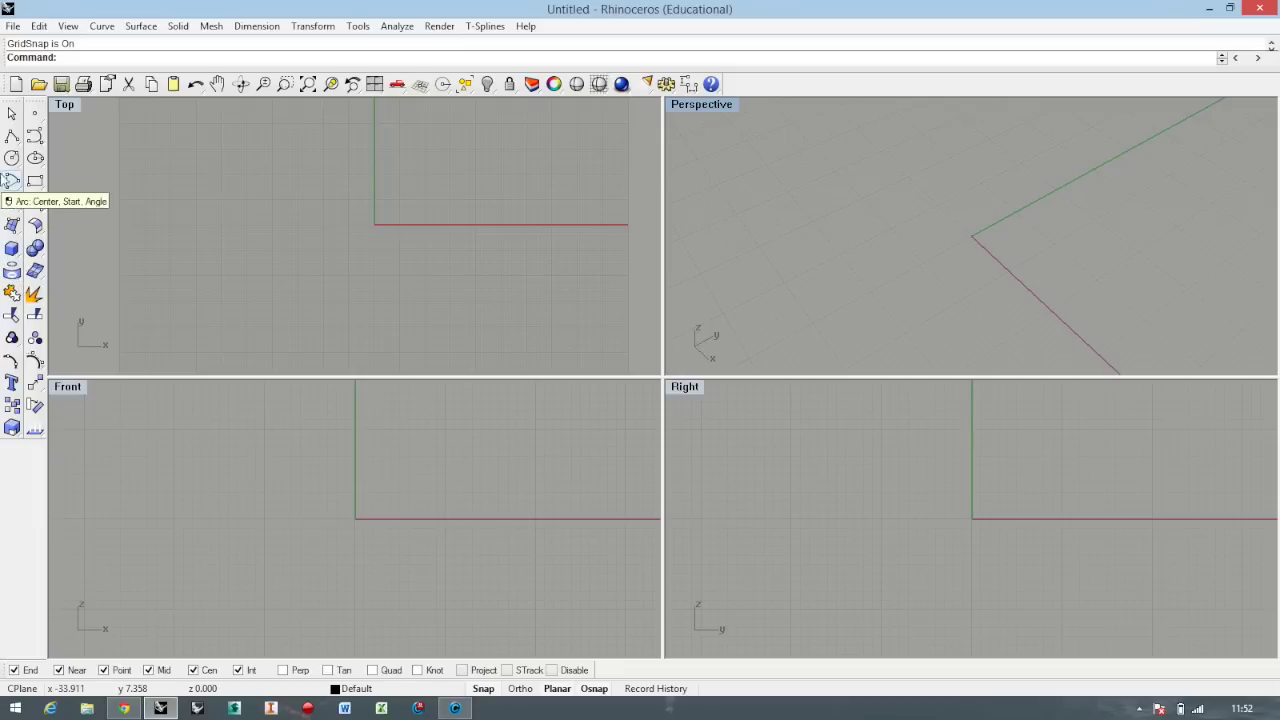
Draw a single-segment polyline running diagonally down-right in the Top view
left_click(12, 135)
left_click(278, 175)
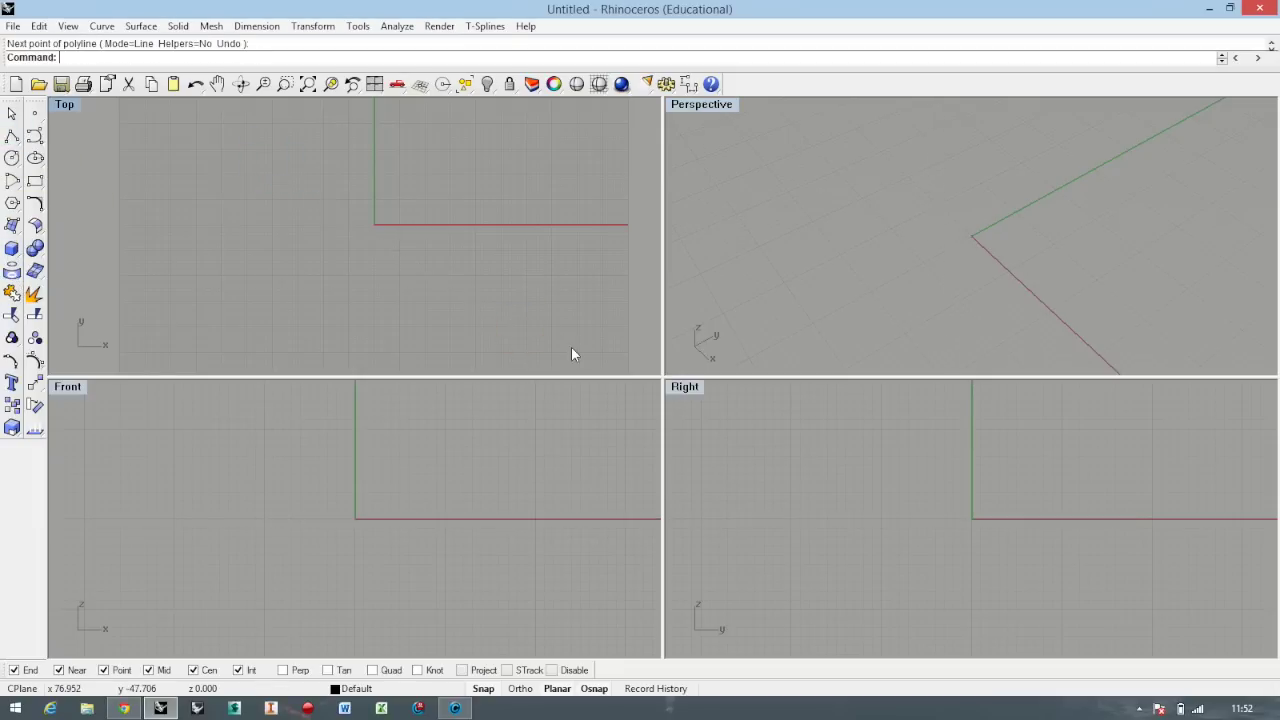
left_click(12, 135)
left_click(259, 180)
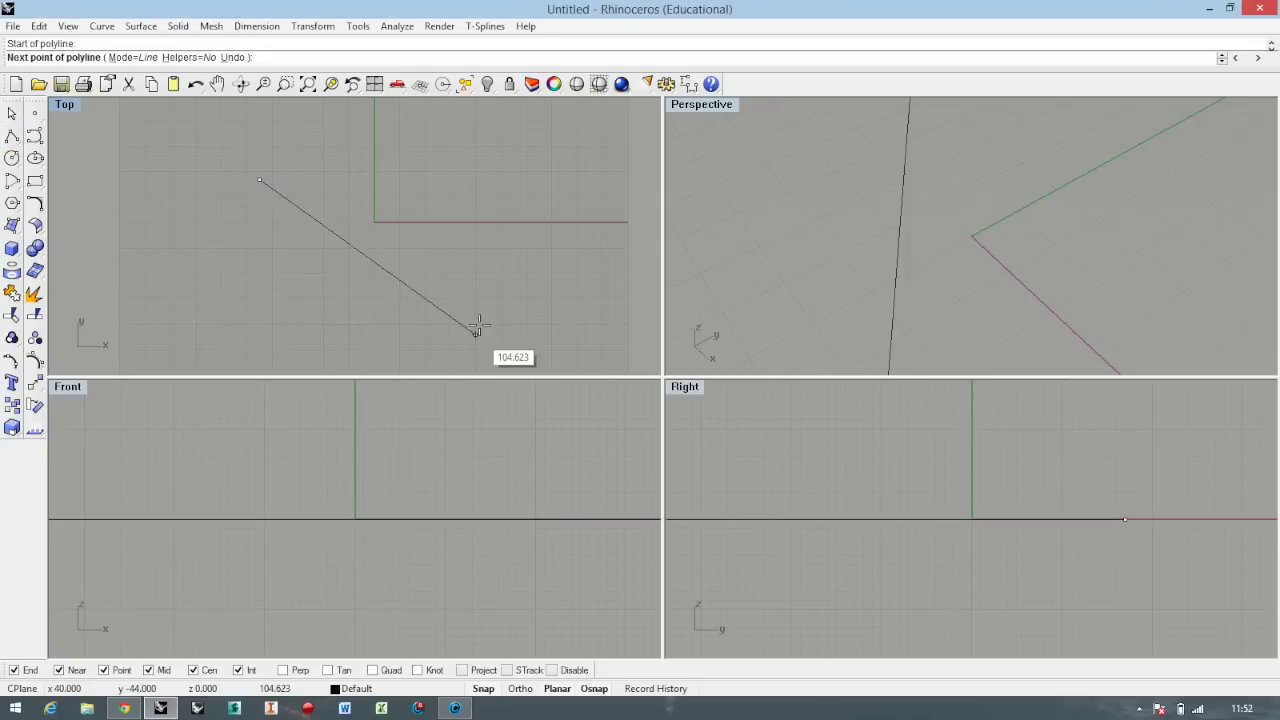
left_click(480, 308)
key("Return")
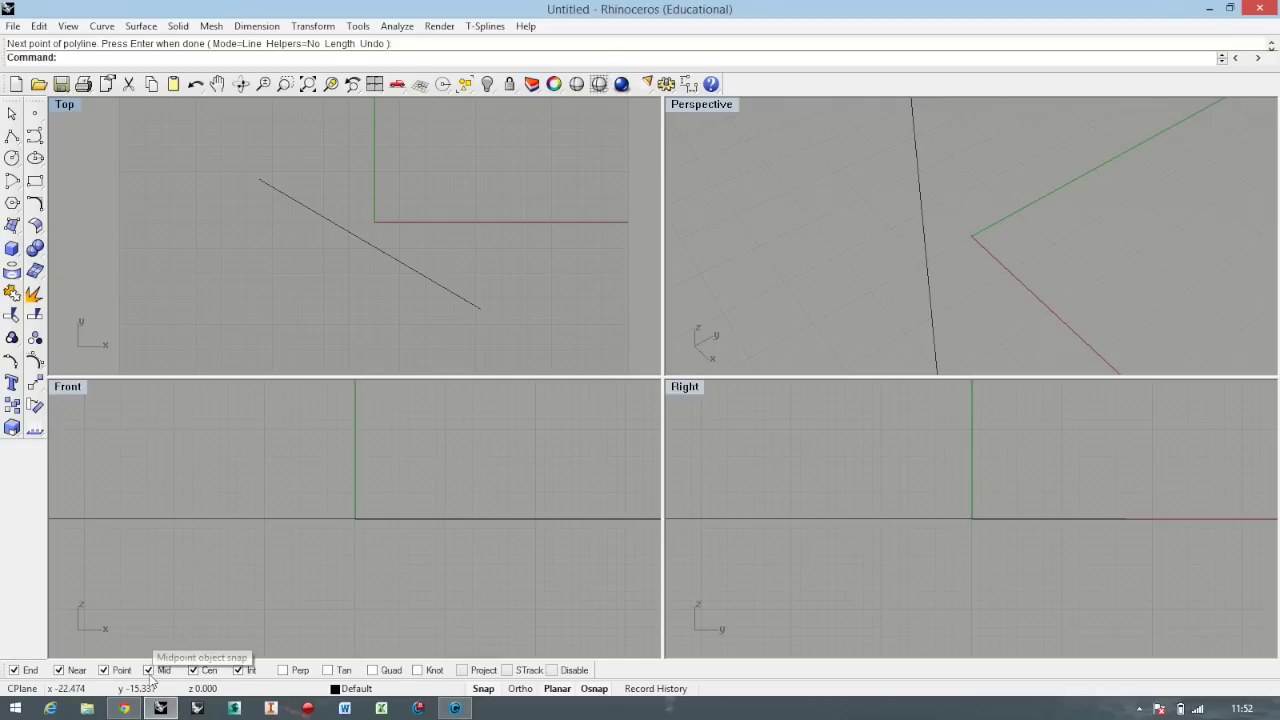
left_click(12, 138)
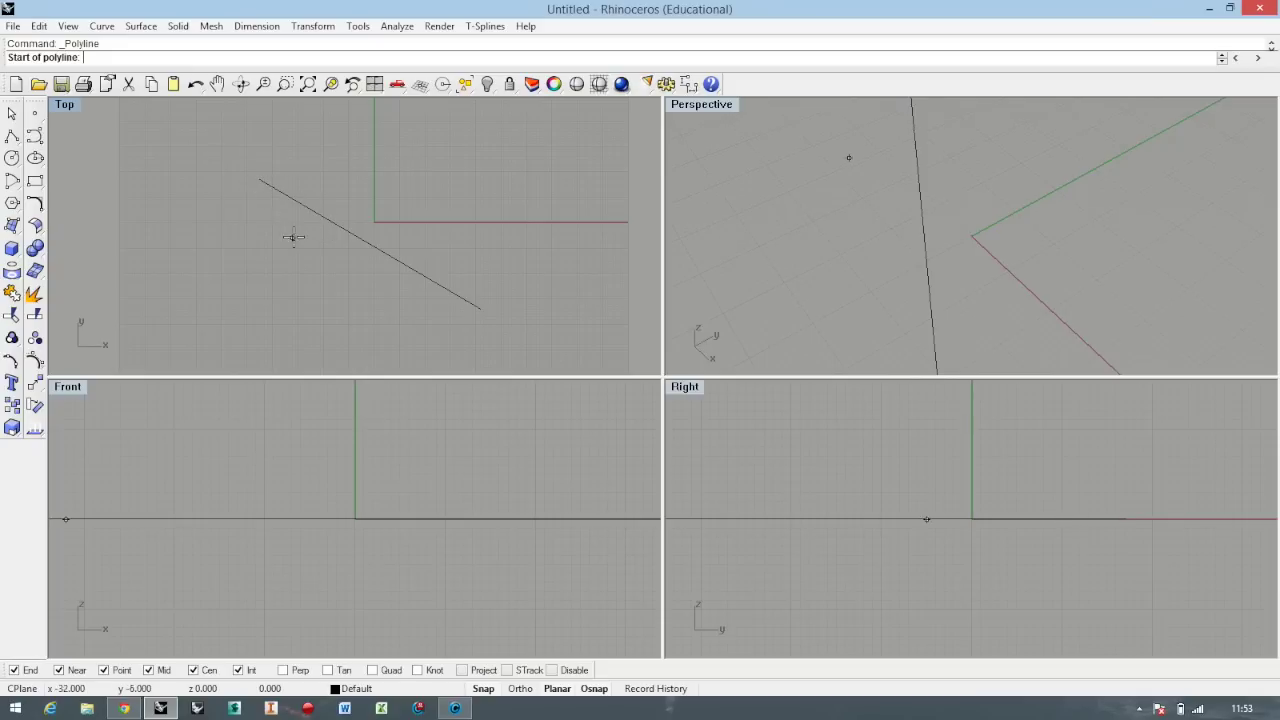
scroll(306, 298, "down", 1)
Cancel the pending polyline, then turn grid Snap off and Osnap on
scroll(279, 165, "up", 1)
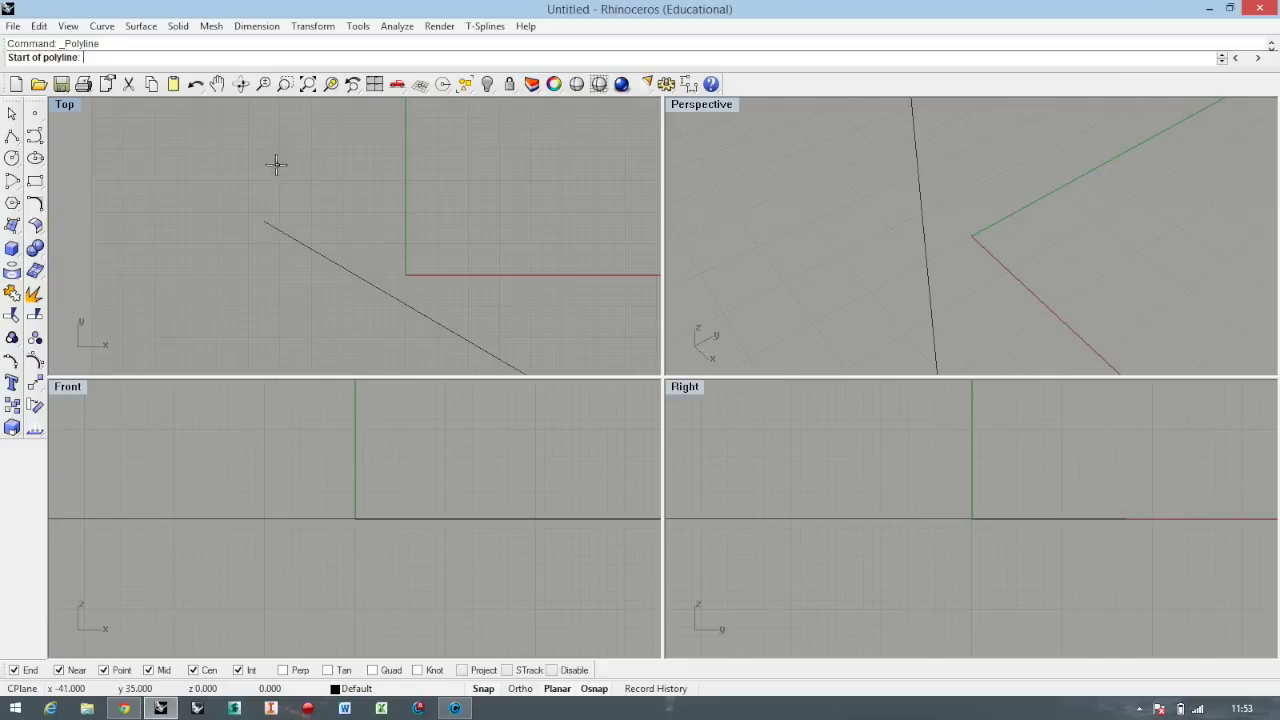
scroll(290, 244, "down", 2)
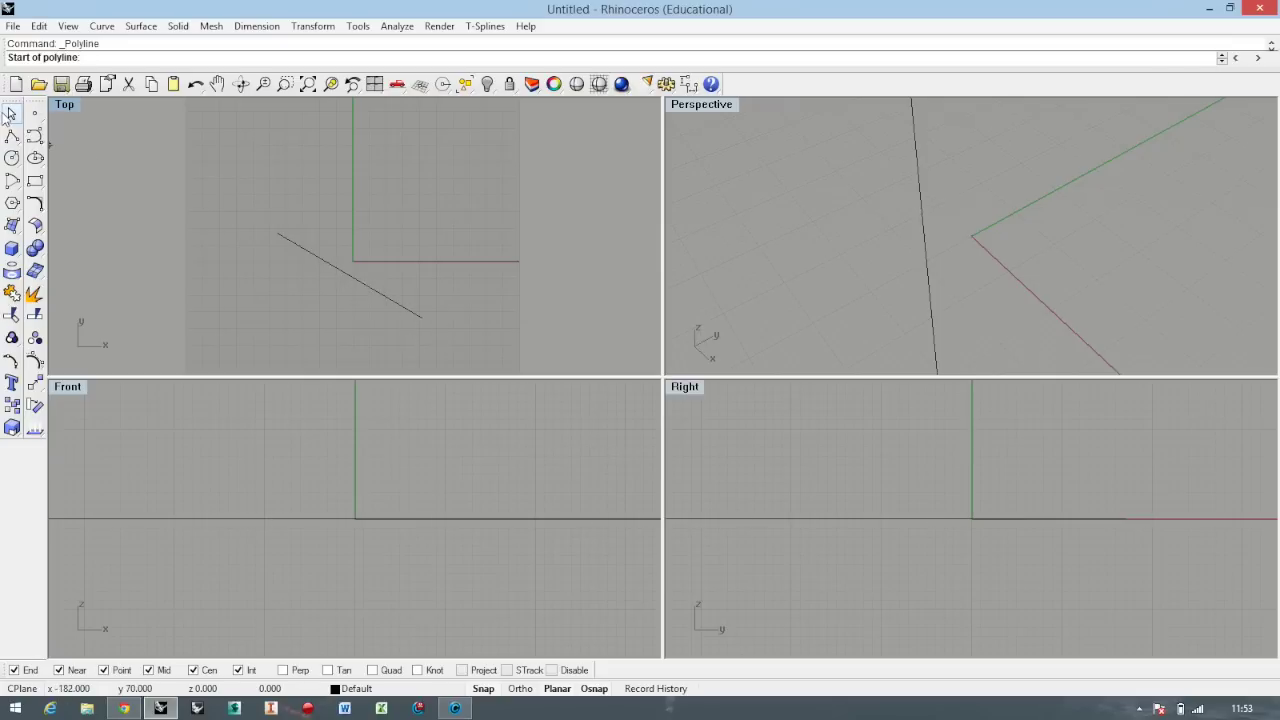
left_click(12, 113)
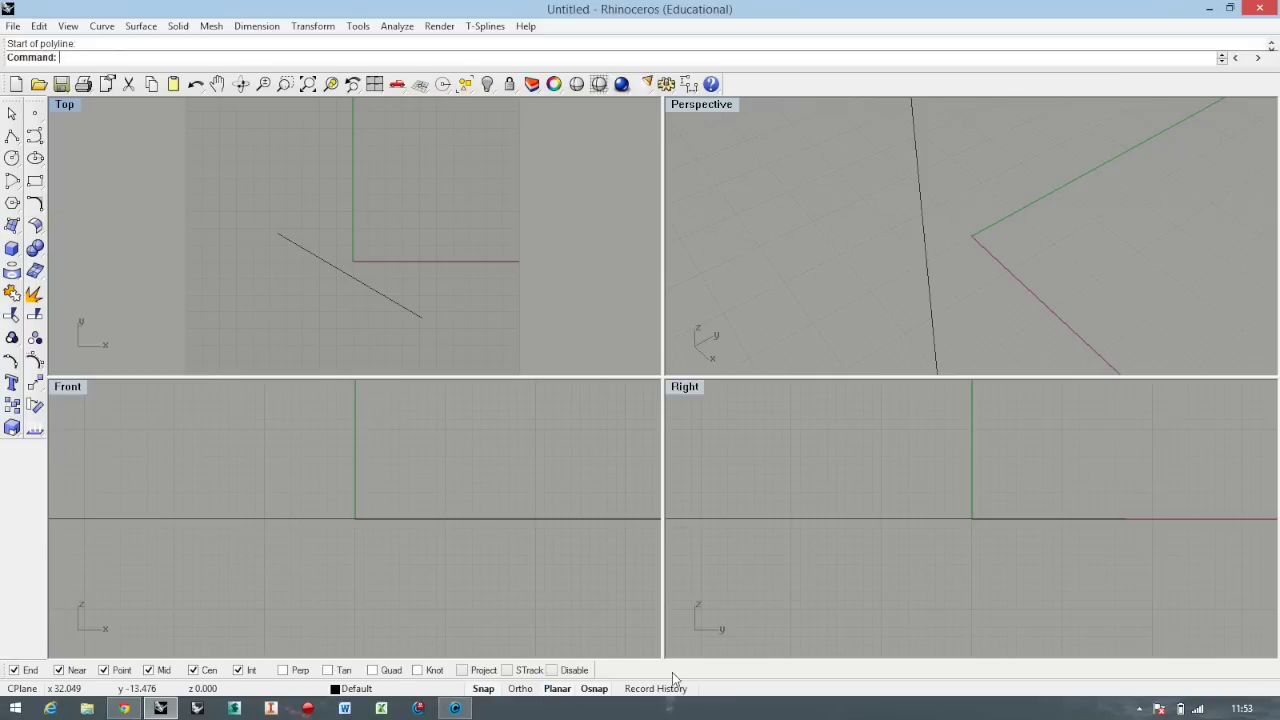
left_click(484, 690)
left_click(596, 690)
scroll(460, 300, "down", 1)
scroll(460, 300, "down", 1)
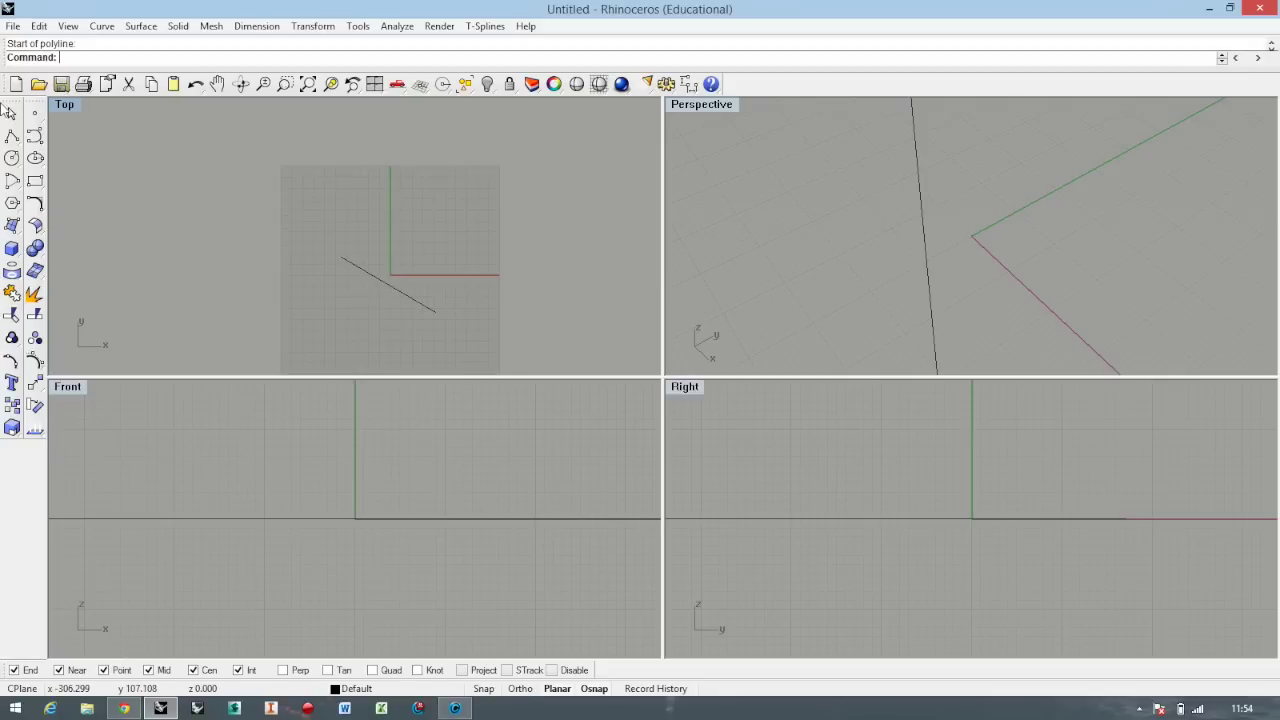
left_click(10, 136)
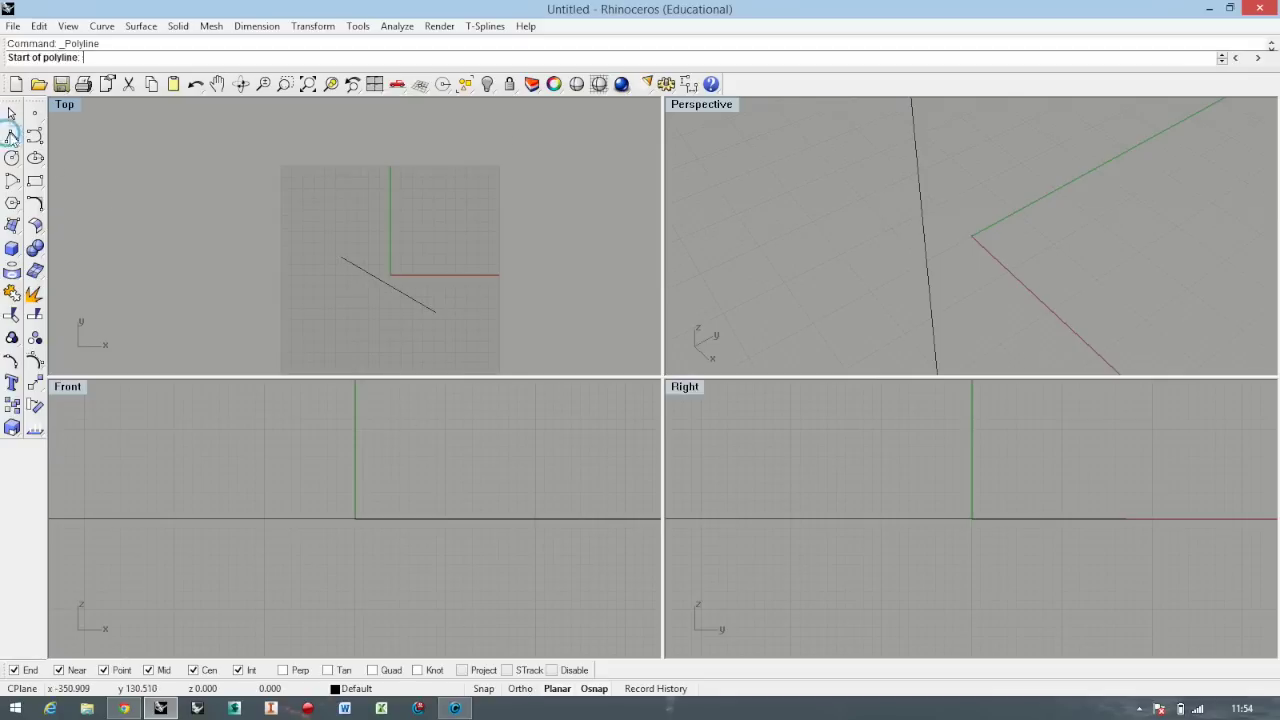
left_click(520, 688)
left_click(388, 235)
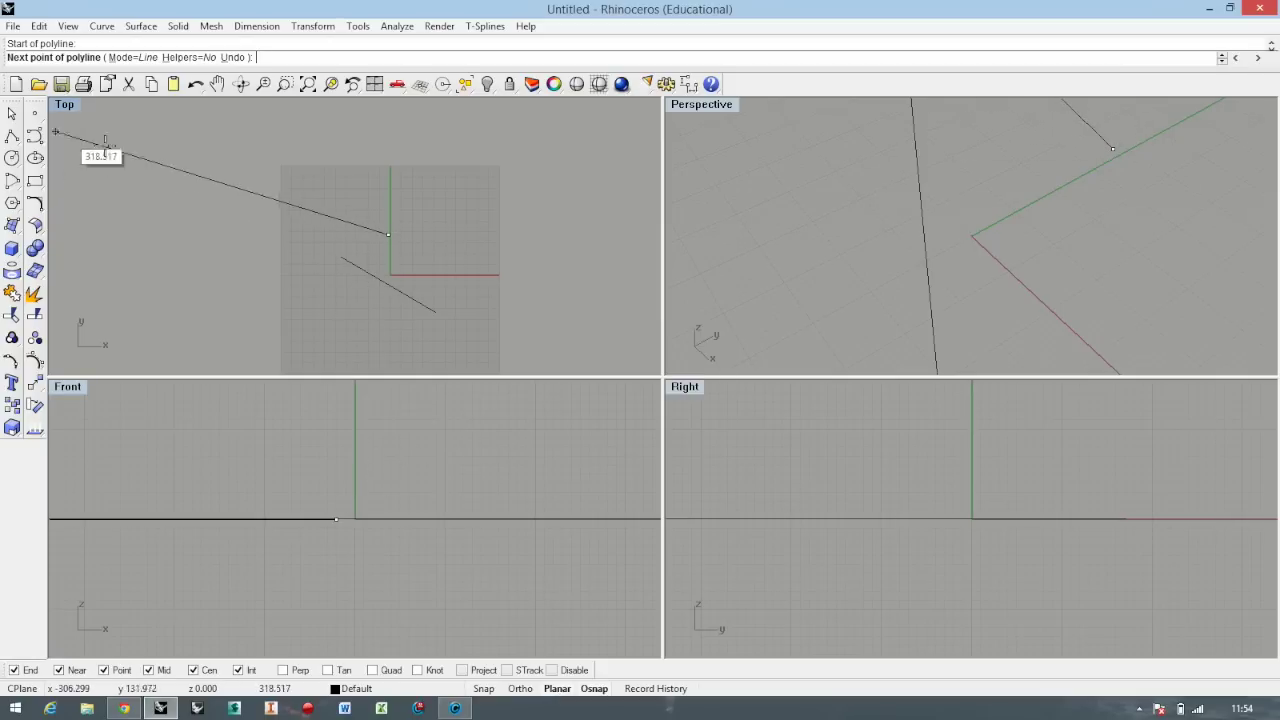
key("Return")
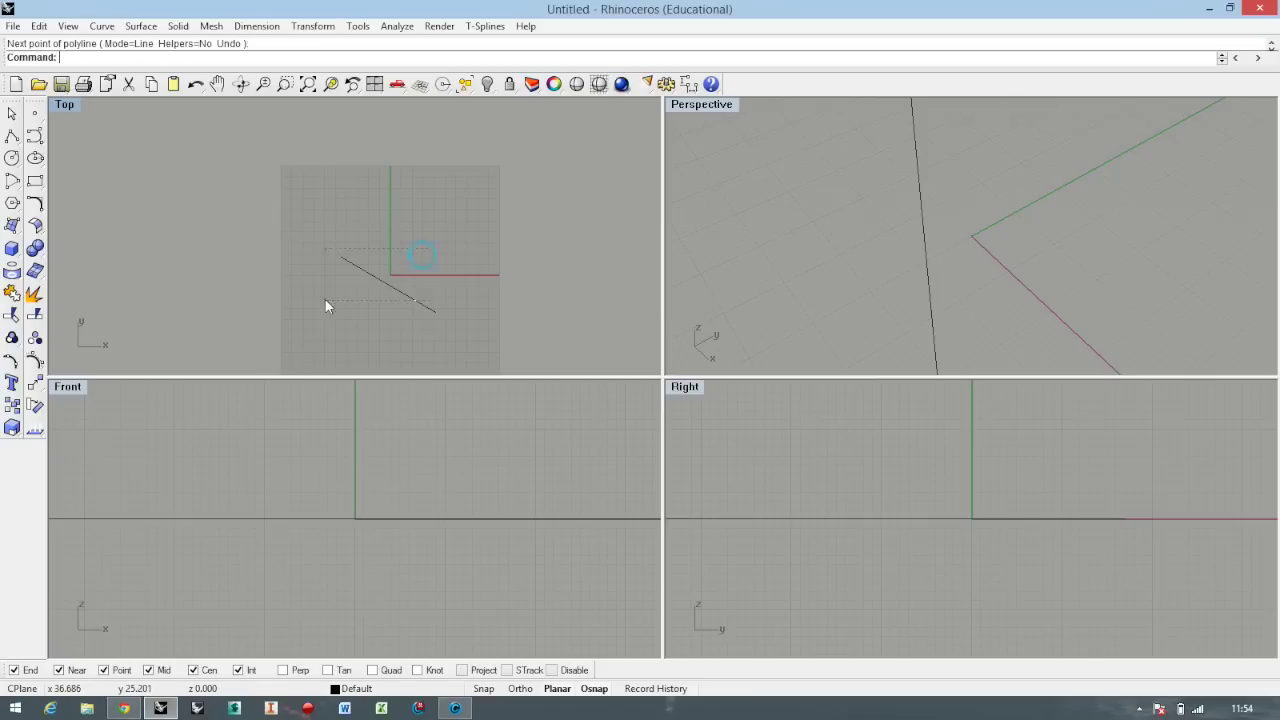
Delete the diagonal line, zoom to extents, and maximize the Top viewport
left_click(322, 300)
key("Delete")
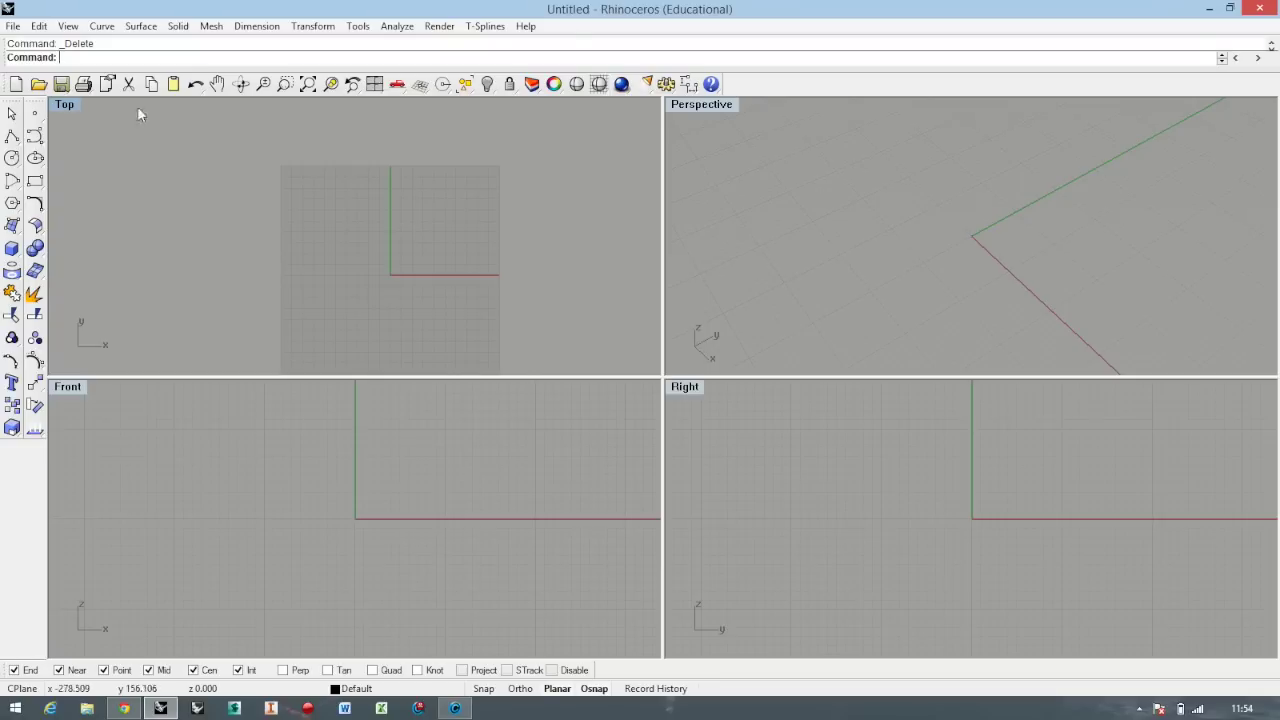
left_click(395, 88)
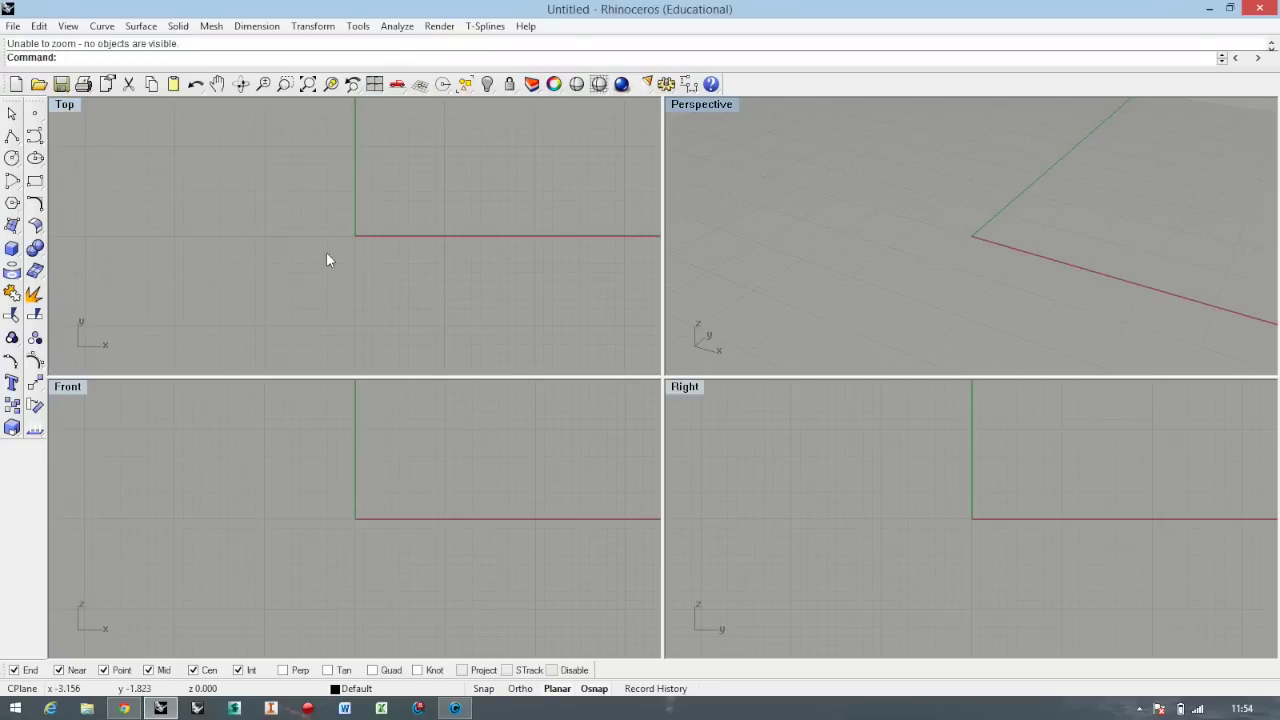
double_click(60, 104)
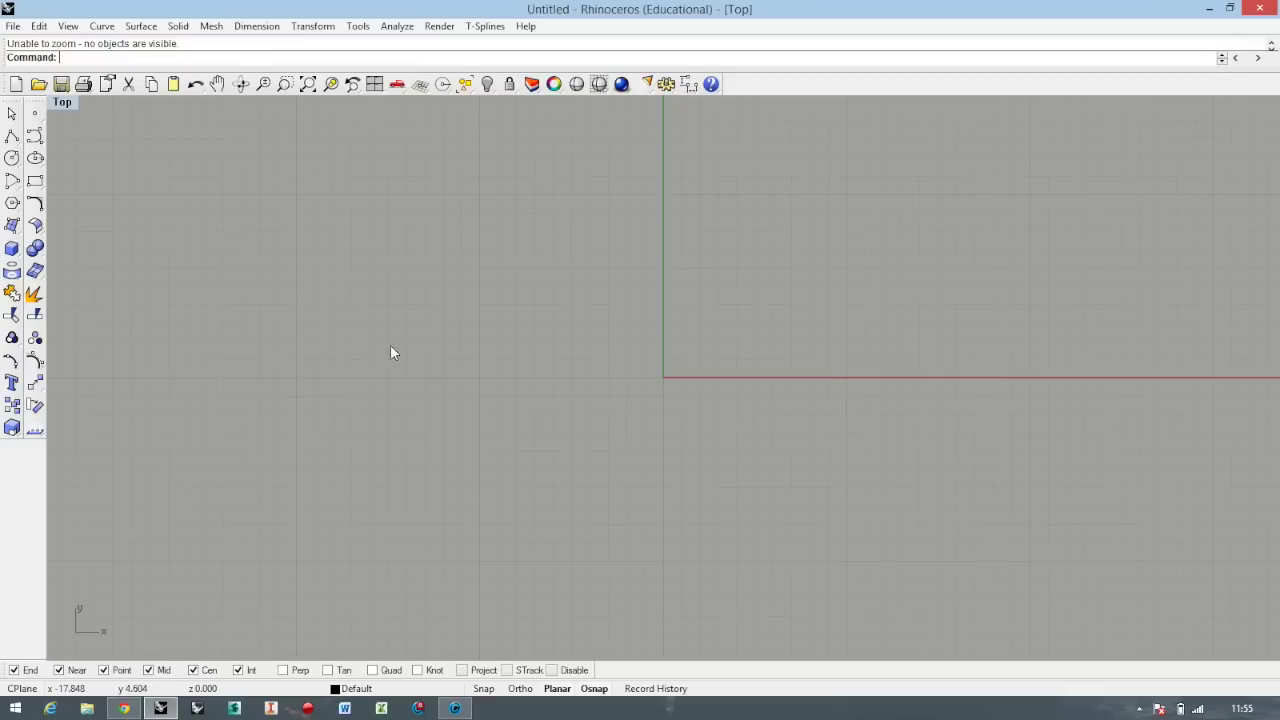
scroll(565, 304, "up", 2)
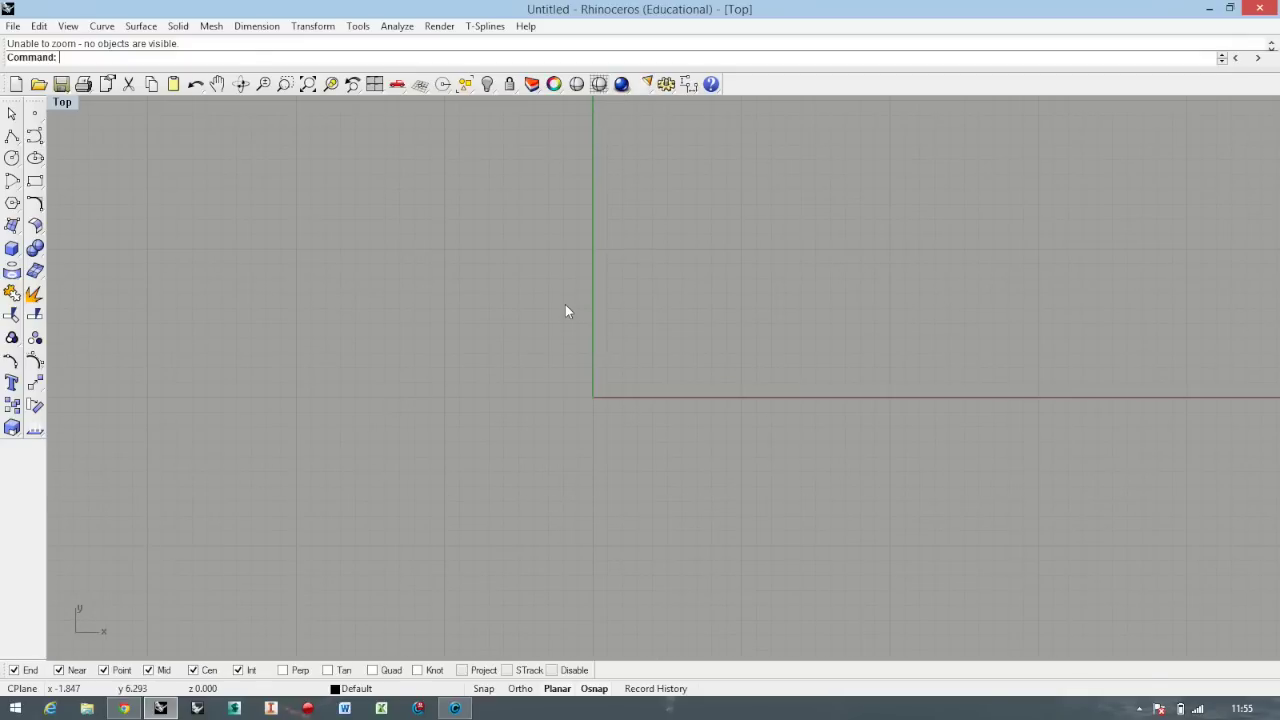
Draw an open two-point polyline rising to the right in the Top view
left_click(12, 137)
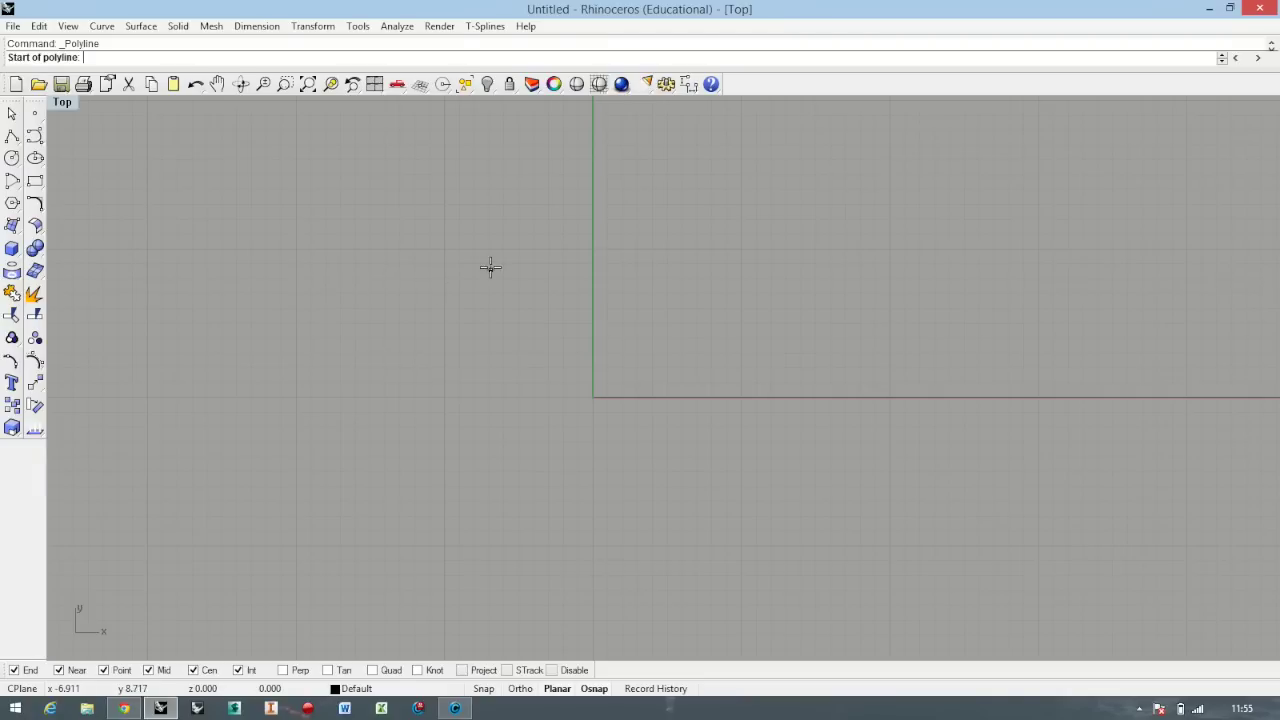
left_click(432, 272)
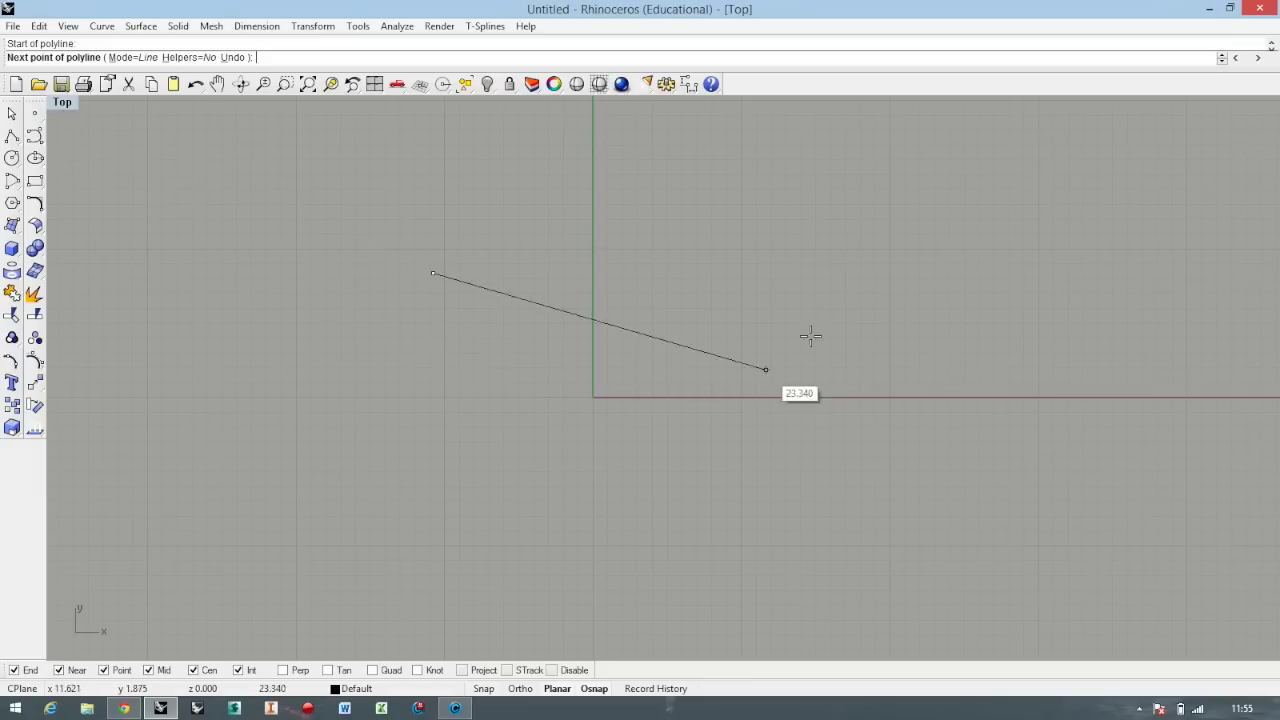
left_click(884, 203)
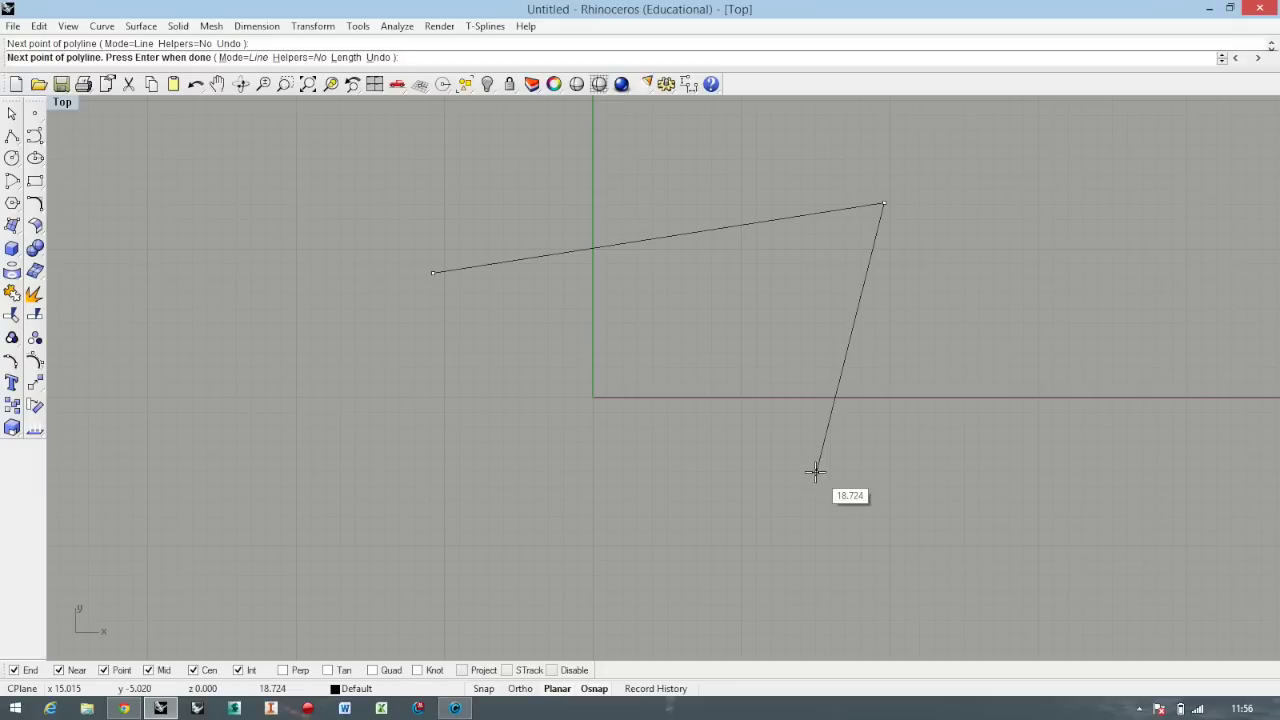
right_click(815, 472)
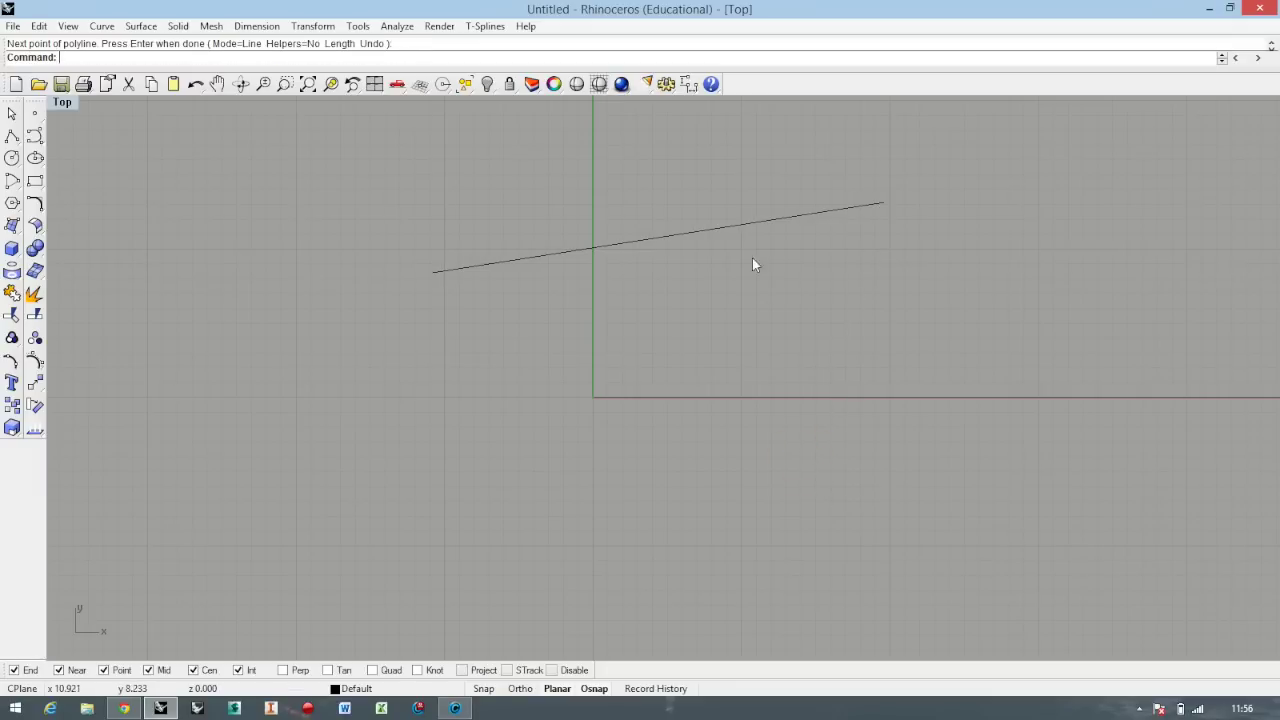
Draw a closed seven-sided polyline outline below it, ending at its start point
left_click(12, 135)
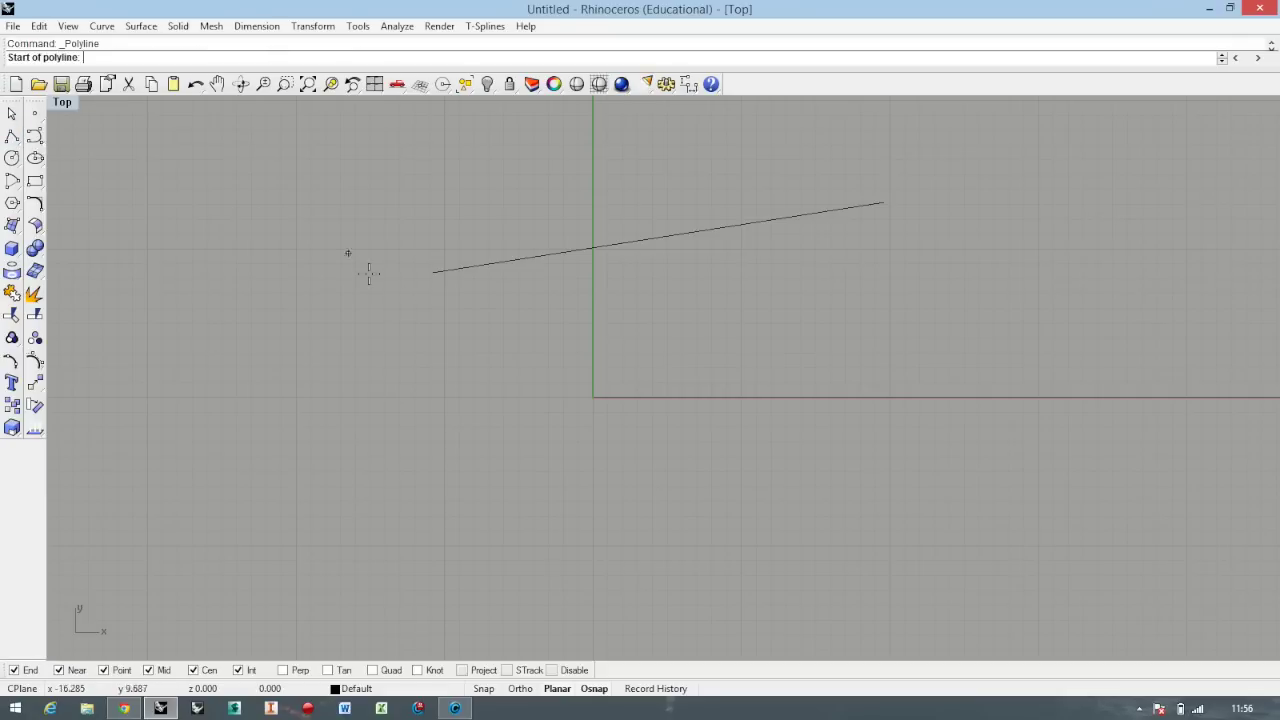
left_click(431, 356)
left_click(975, 270)
left_click(922, 558)
left_click(521, 531)
left_click(207, 347)
left_click(195, 132)
left_click(320, 335)
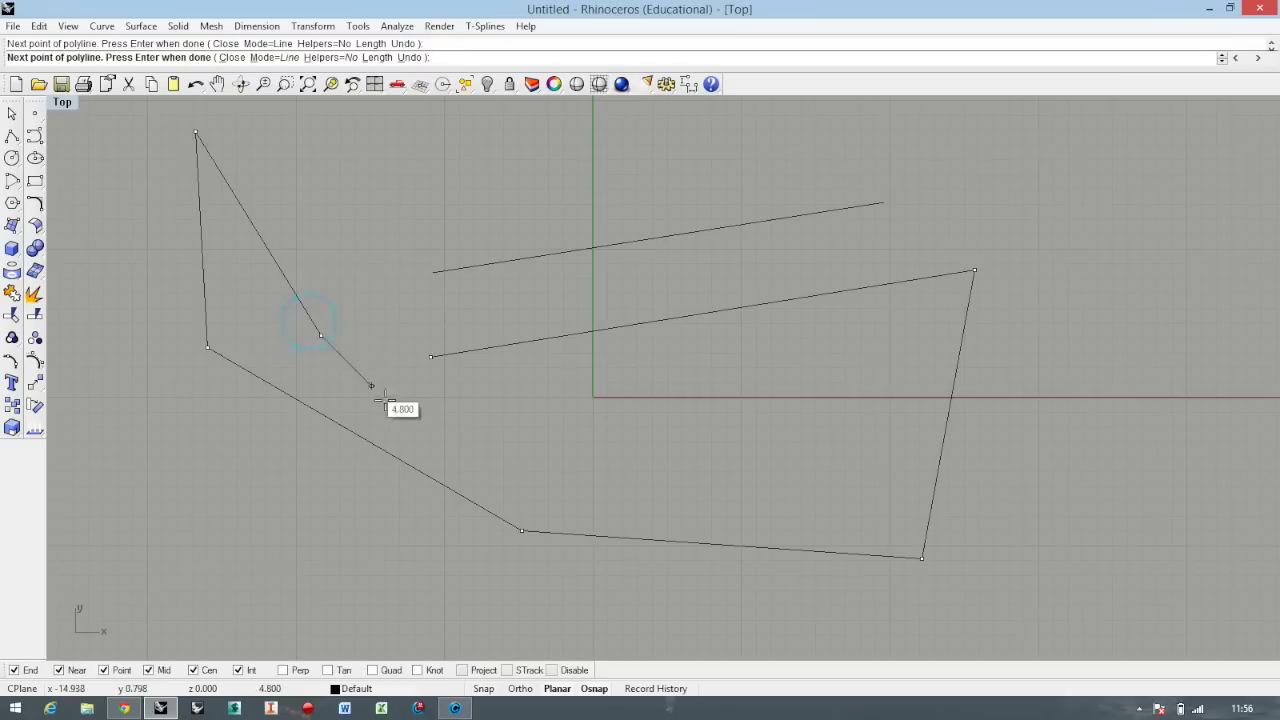
left_click(428, 357)
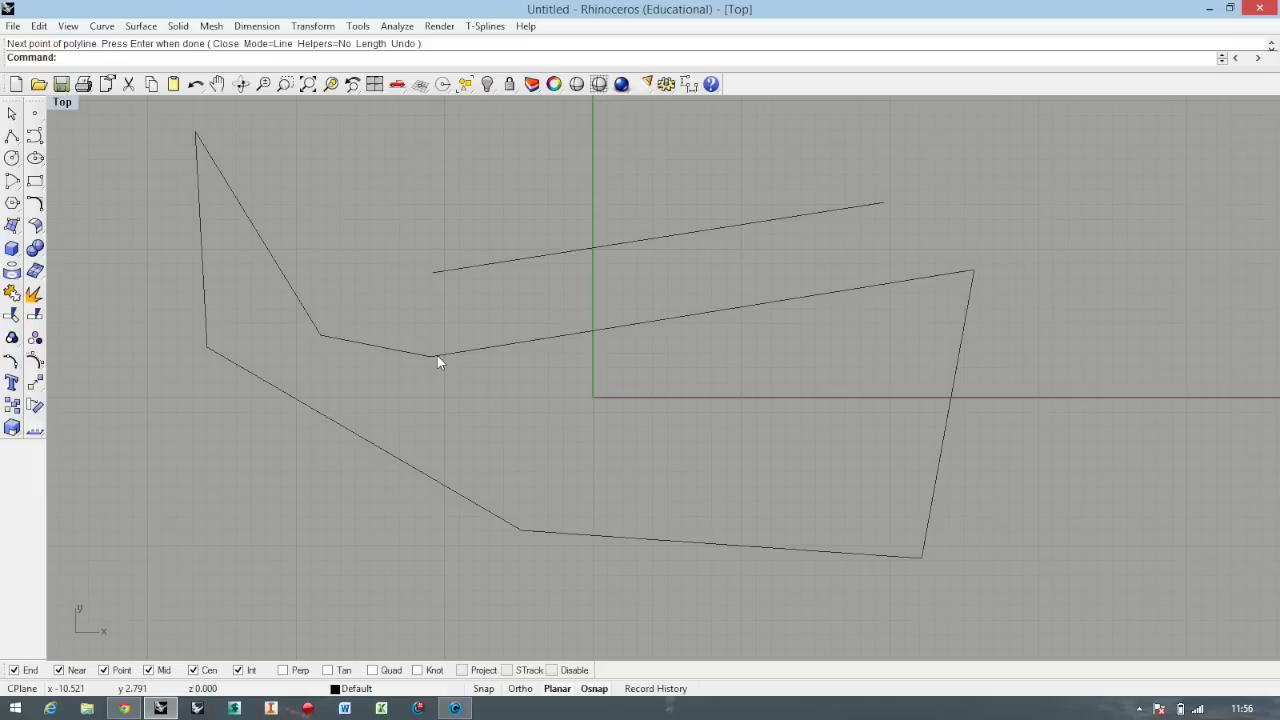